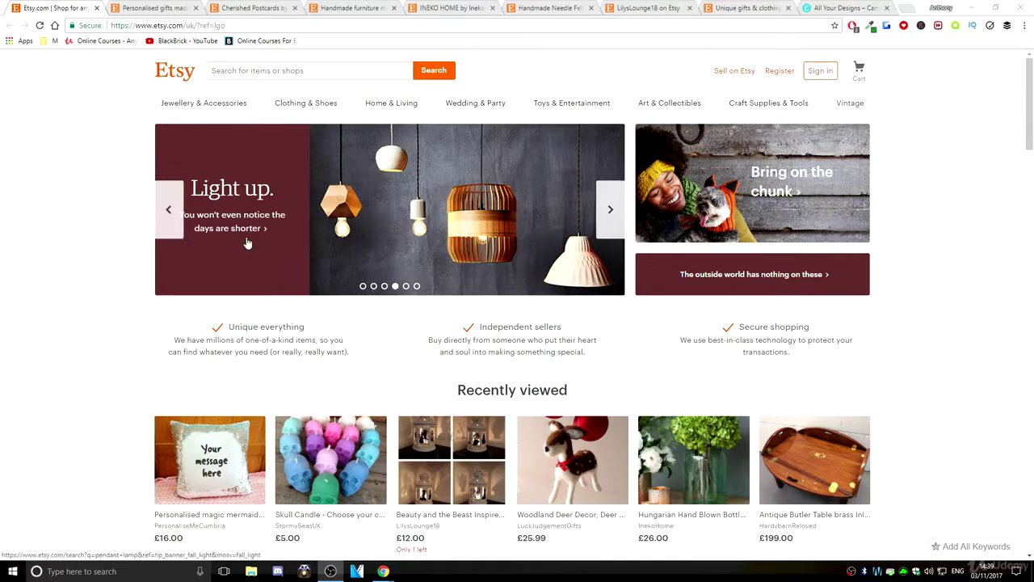
Skim the Etsy home page, and examine the banner, logo and shop name of the PersonaliseMeCumbria shop
scroll(376, 349, down, 10)
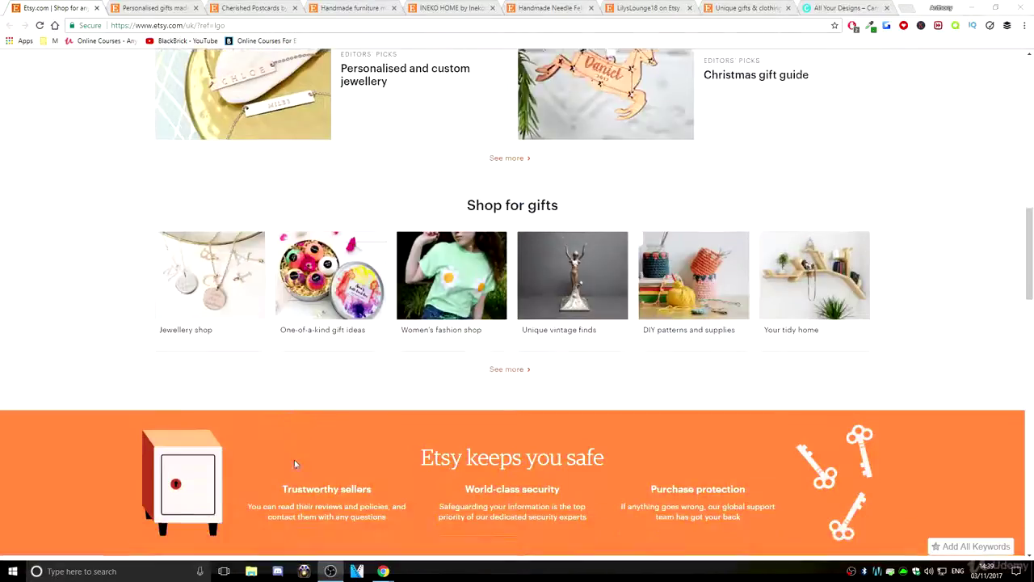
scroll(364, 356, up, 10)
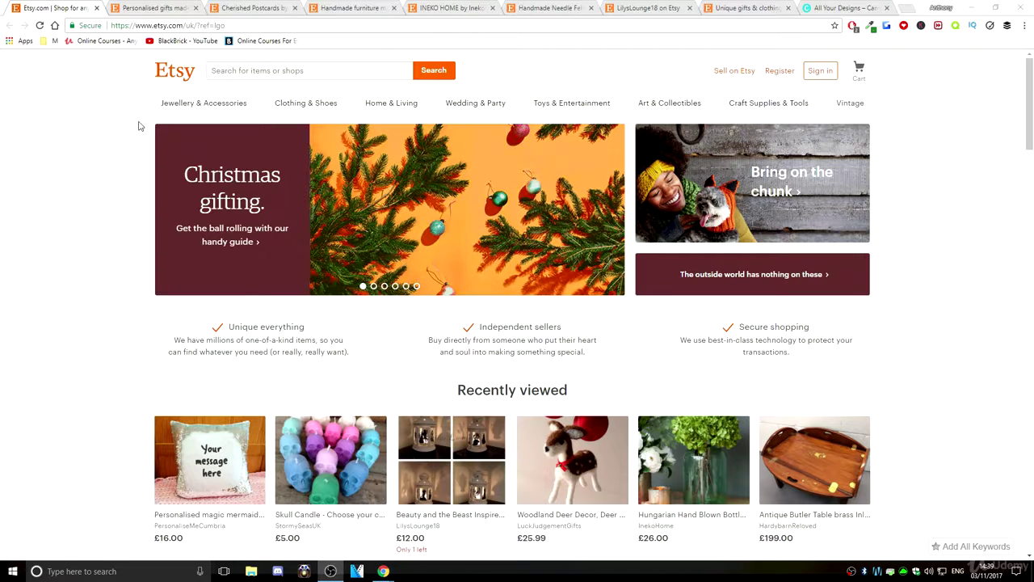
click(149, 8)
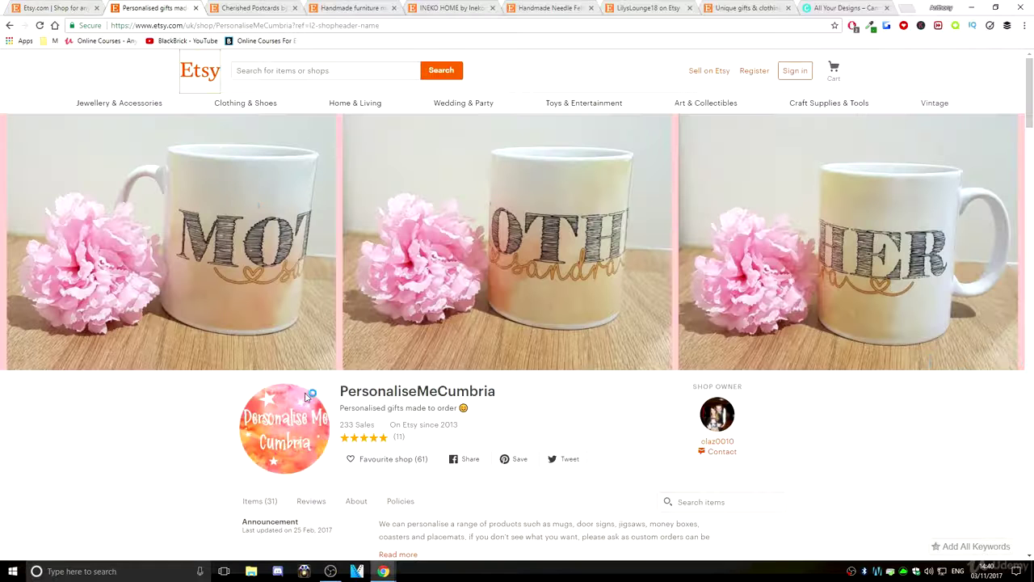
drag(356, 393, 459, 394)
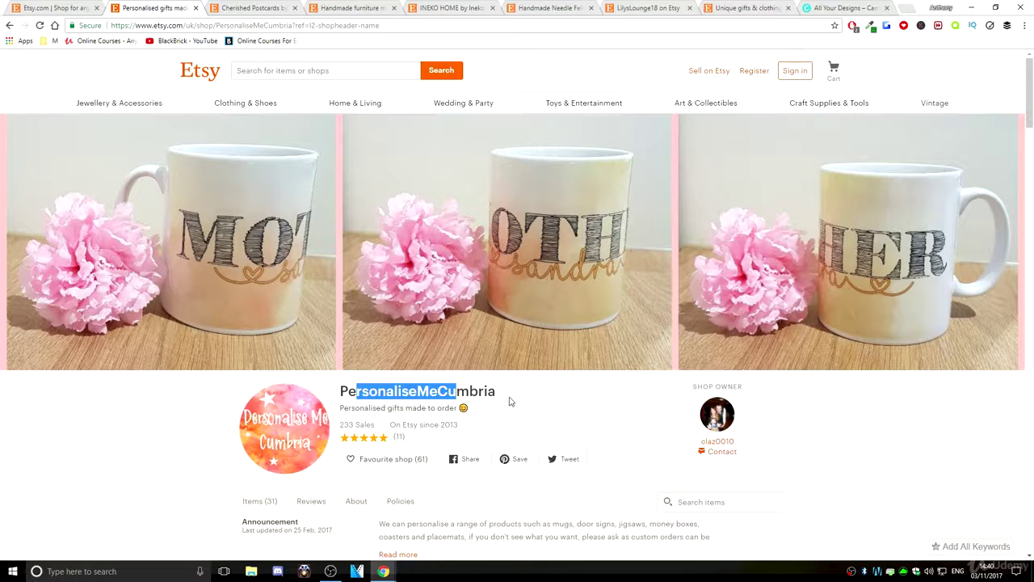
click(497, 401)
scroll(295, 428, down, 1)
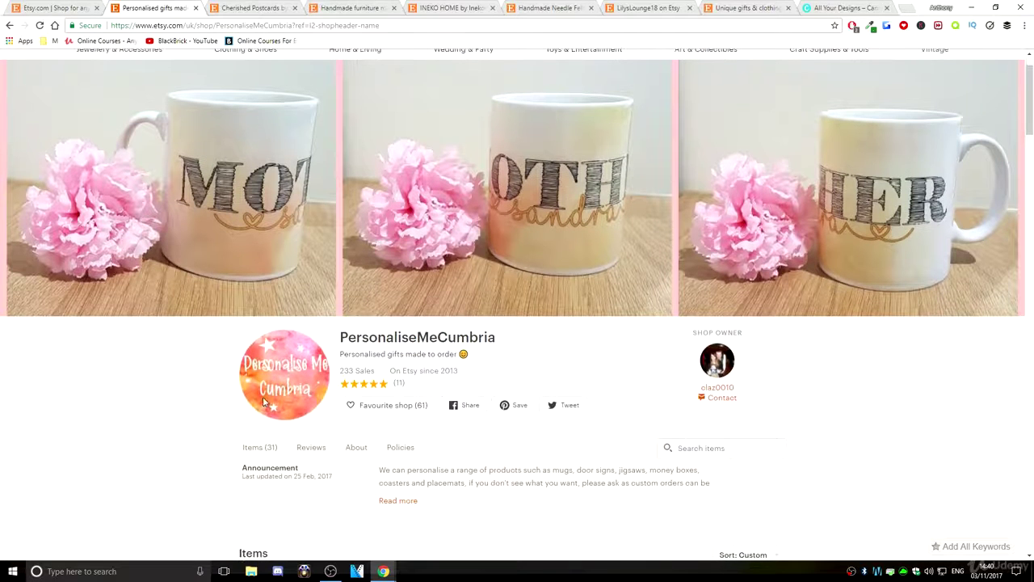
scroll(295, 383, up, 1)
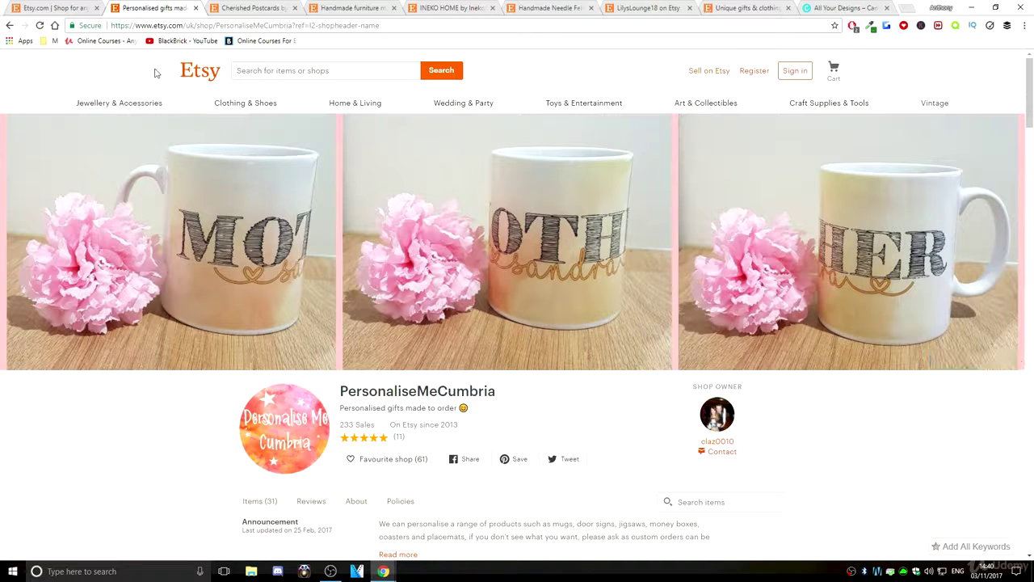
Compare the shop names and banners of the cherishedpostcards and HardybarnReloved shops
click(250, 7)
drag(348, 208, 440, 203)
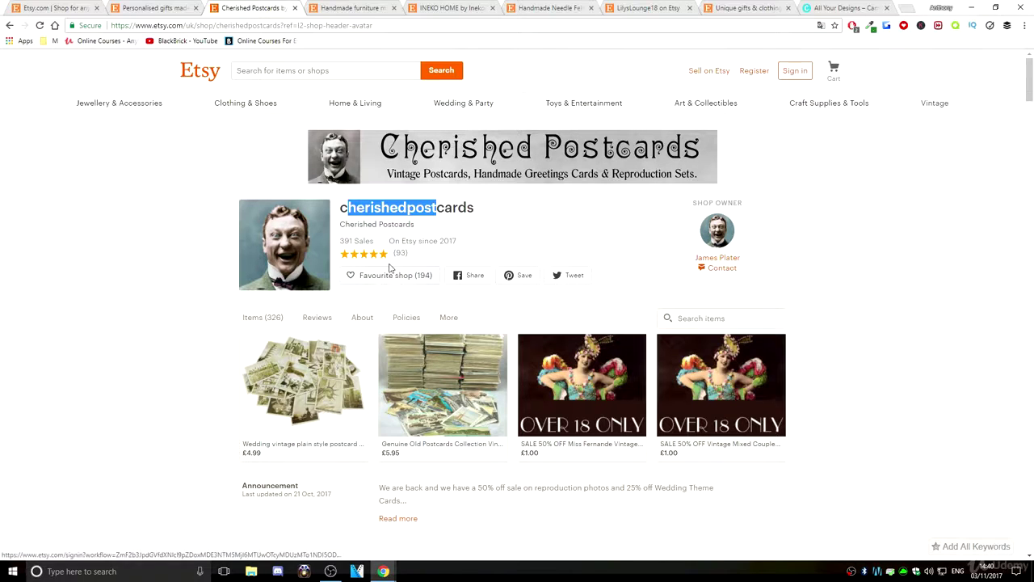
key(ctrl+Tab)
drag(343, 391, 450, 391)
click(299, 235)
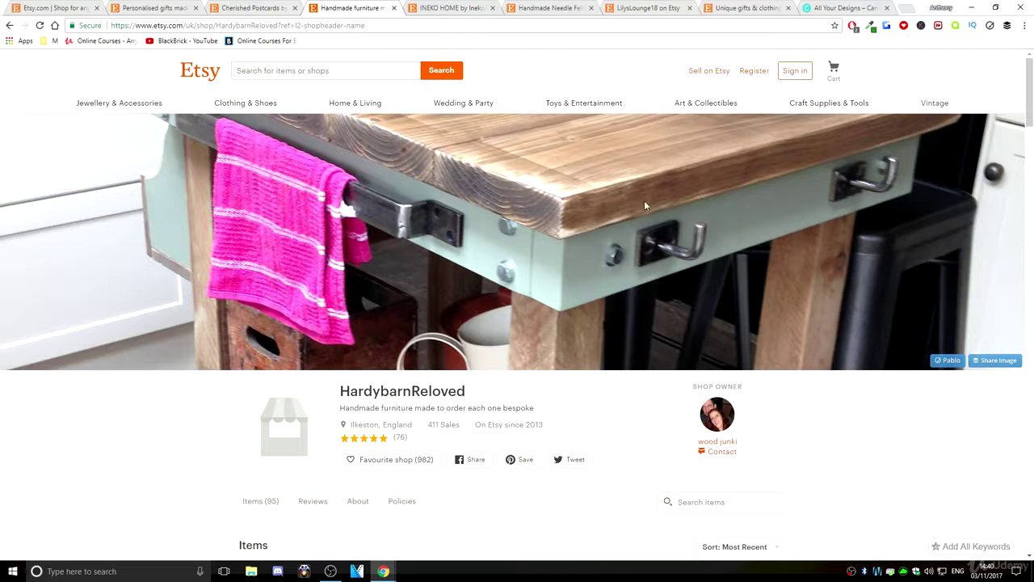
Examine HardybarnReloved's tagline and look through its item listings
drag(360, 409, 389, 412)
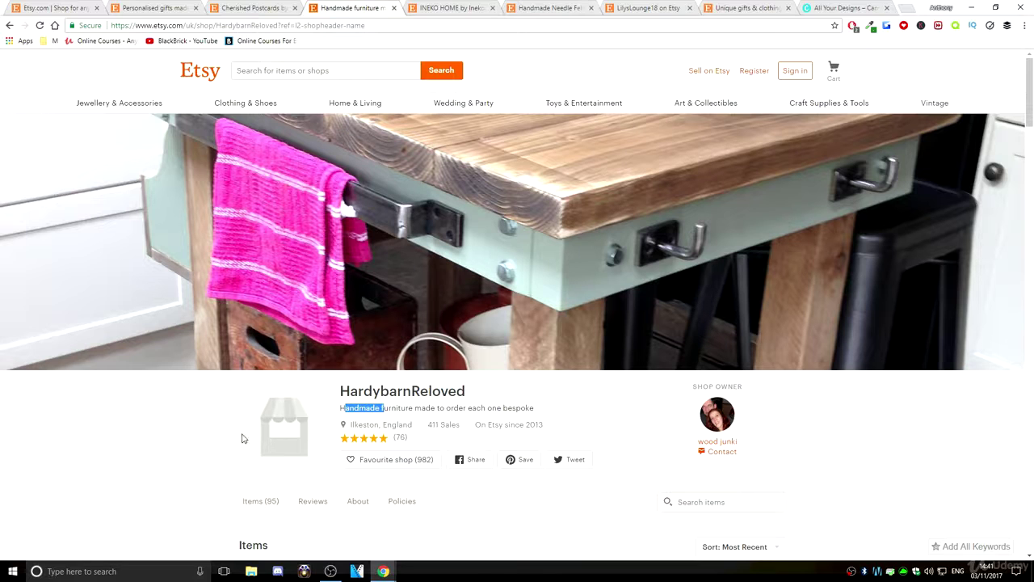
scroll(255, 445, down, 2)
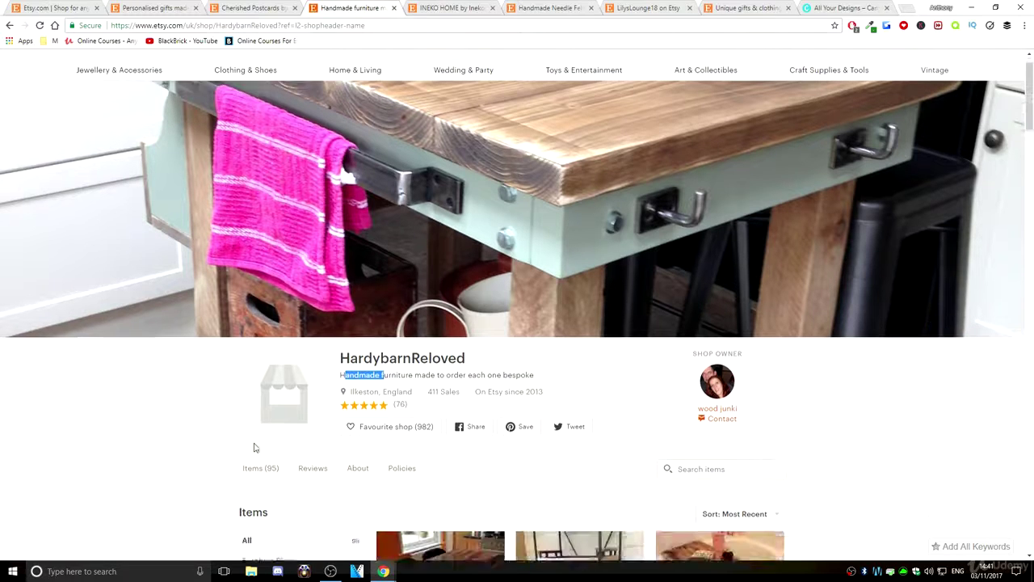
scroll(294, 287, down, 3)
scroll(600, 257, down, 4)
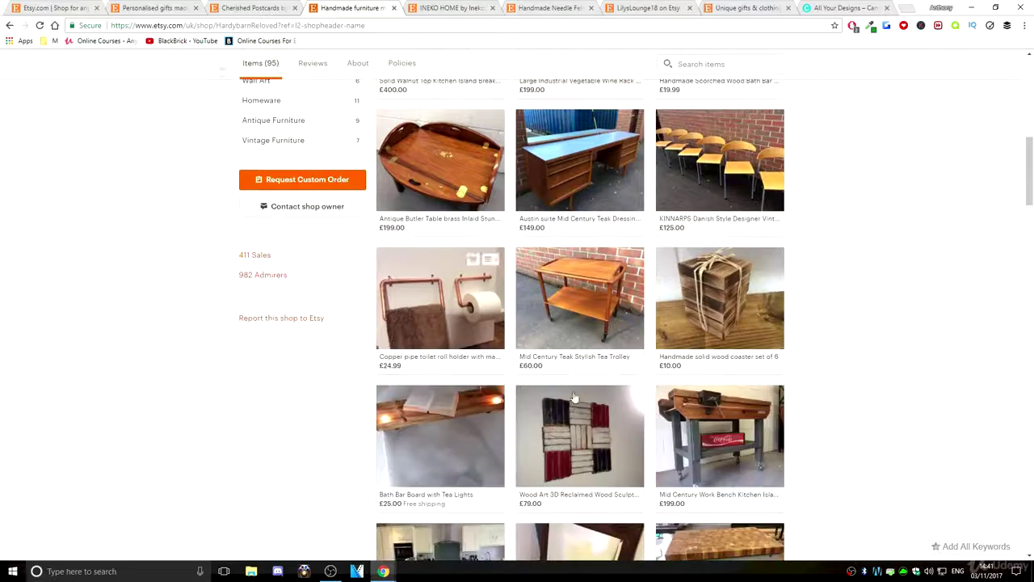
scroll(601, 257, up, 9)
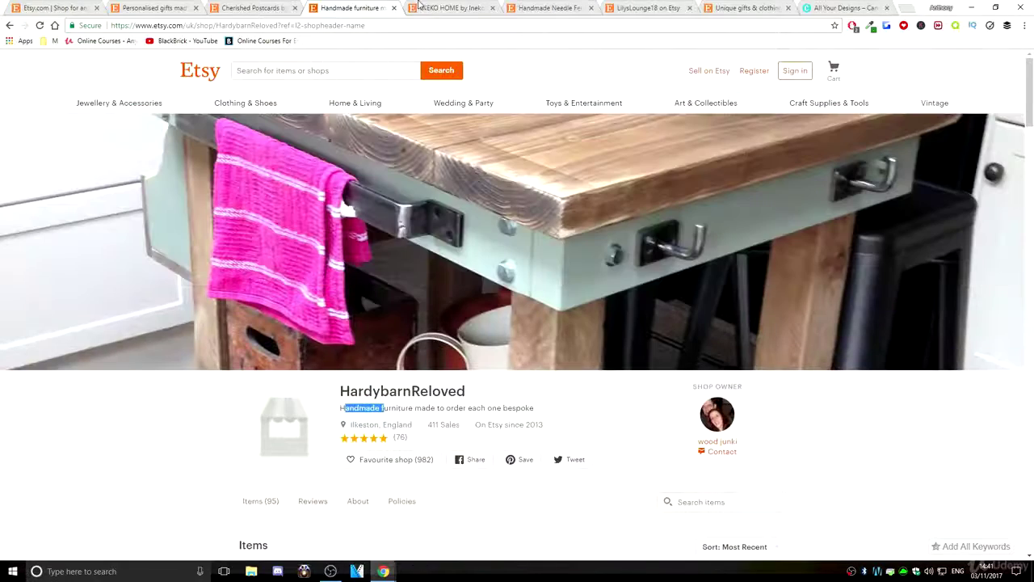
Examine the InekoHome shop's banner, view the shop owner's profile and return to the shop page
click(420, 5)
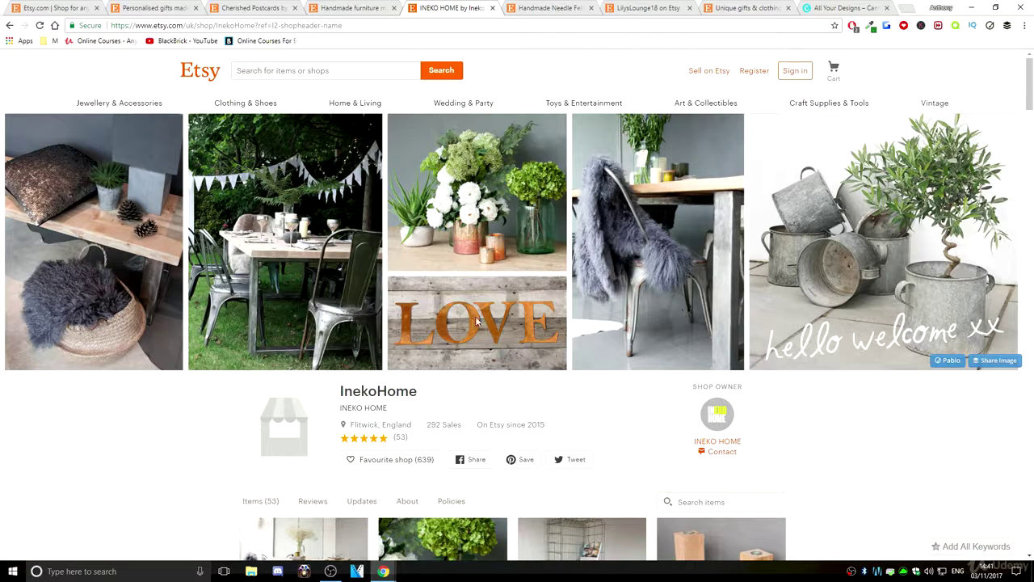
scroll(353, 355, down, 1)
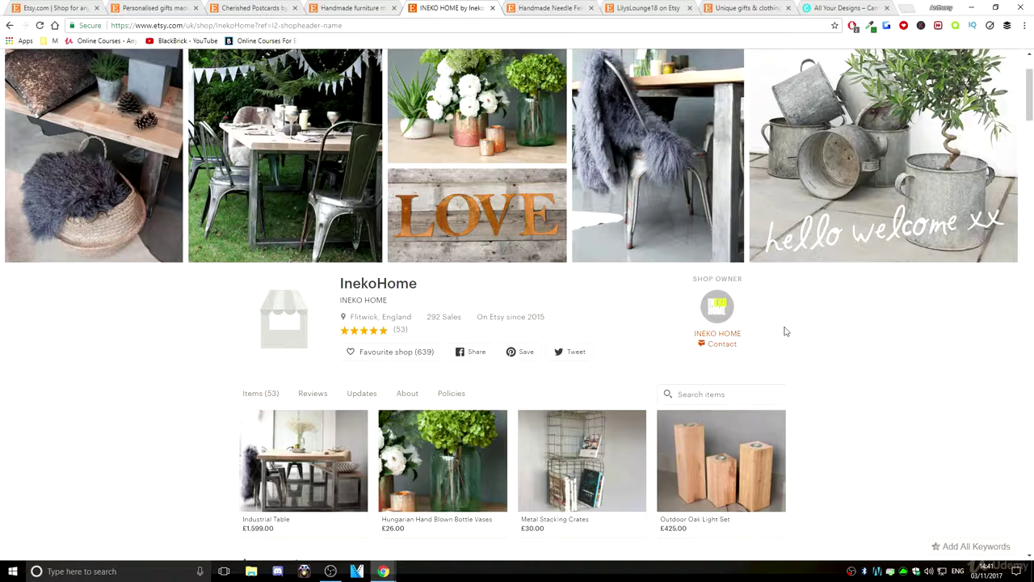
click(718, 313)
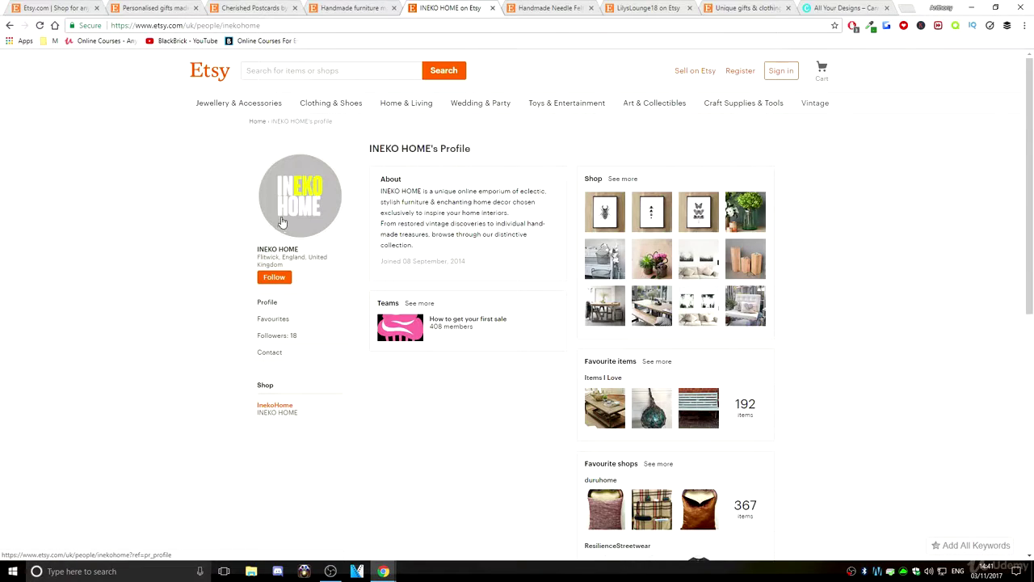
click(10, 25)
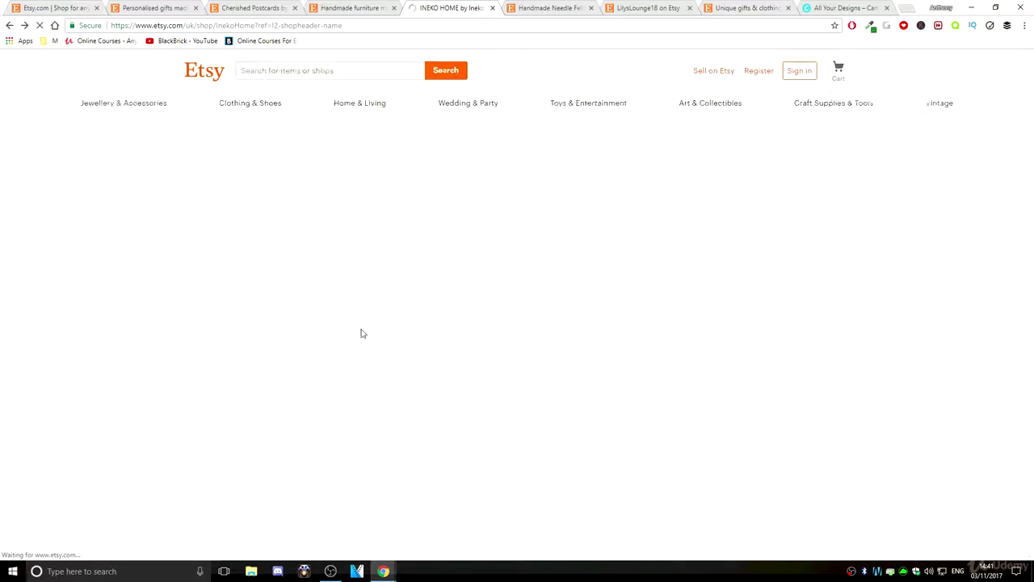
Look through InekoHome's item listings and customer reviews
scroll(311, 418, down, 10)
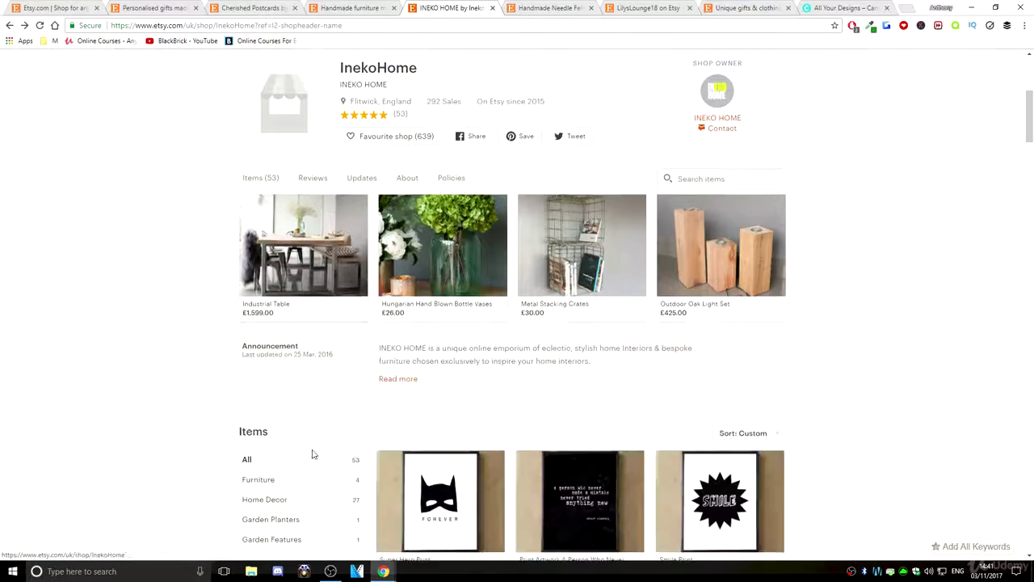
scroll(473, 458, down, 6)
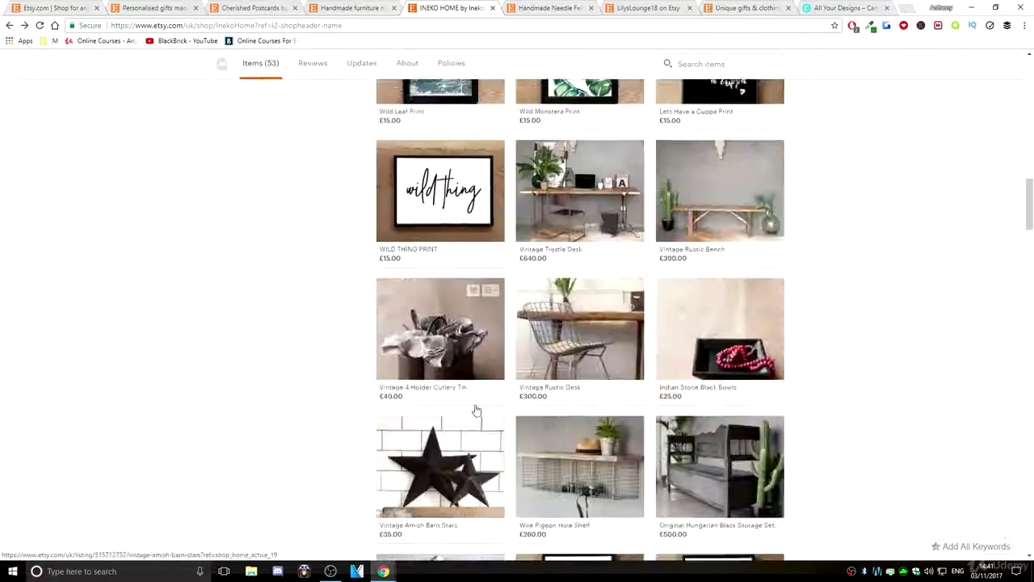
scroll(561, 388, up, 10)
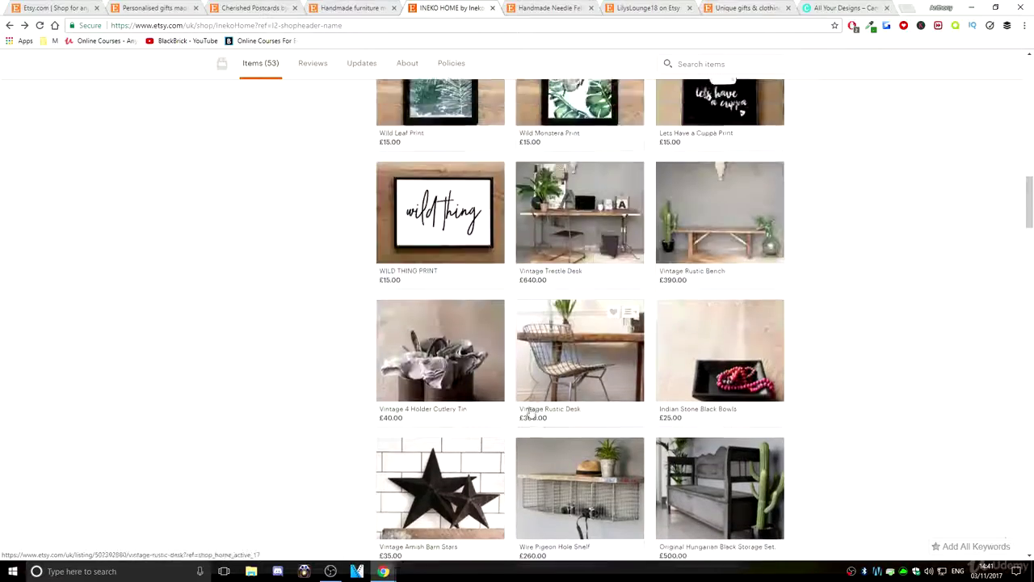
scroll(436, 501, down, 10)
scroll(458, 510, down, 3)
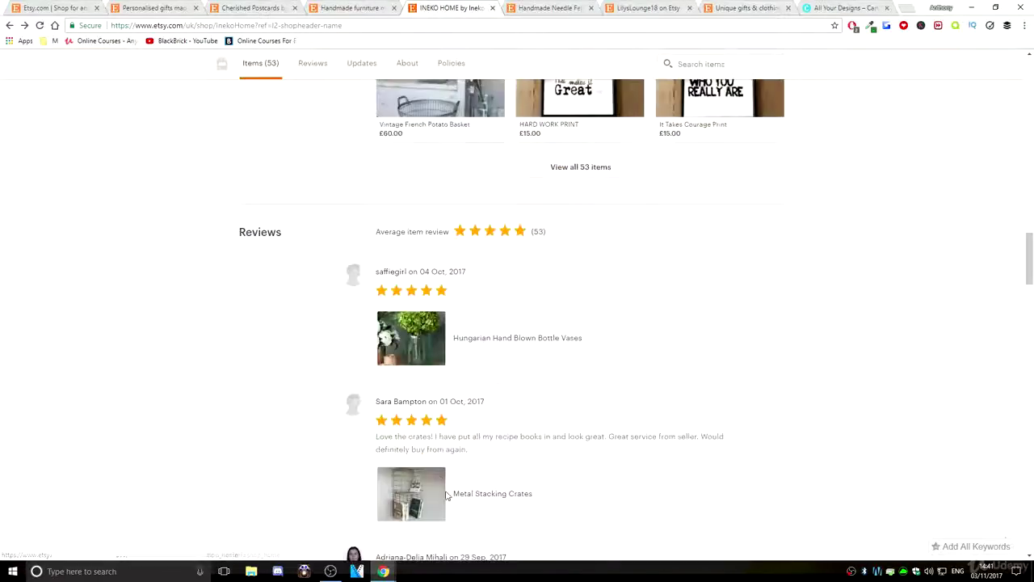
scroll(453, 493, up, 9)
scroll(445, 481, down, 3)
scroll(447, 478, down, 7)
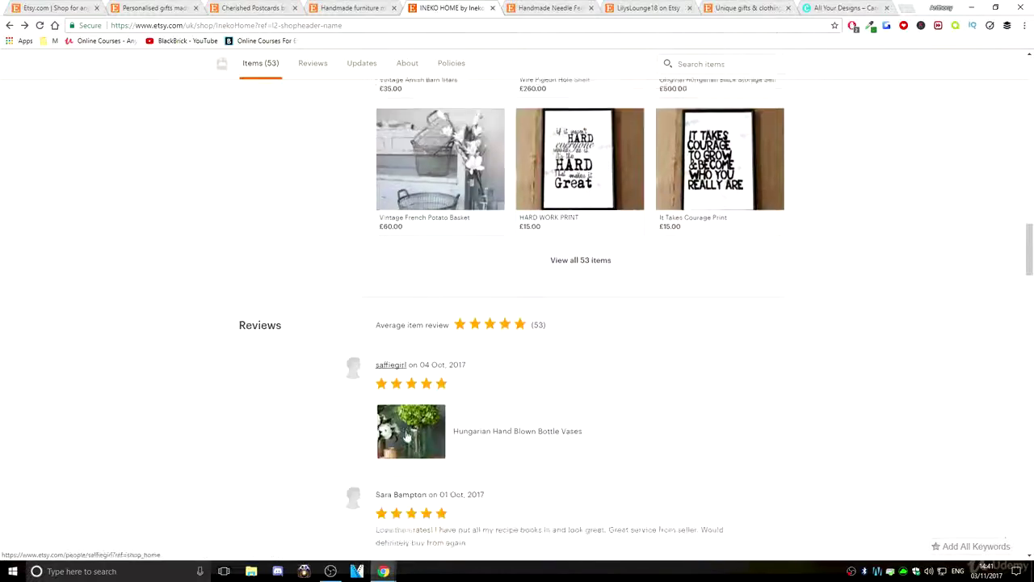
scroll(476, 243, up, 20)
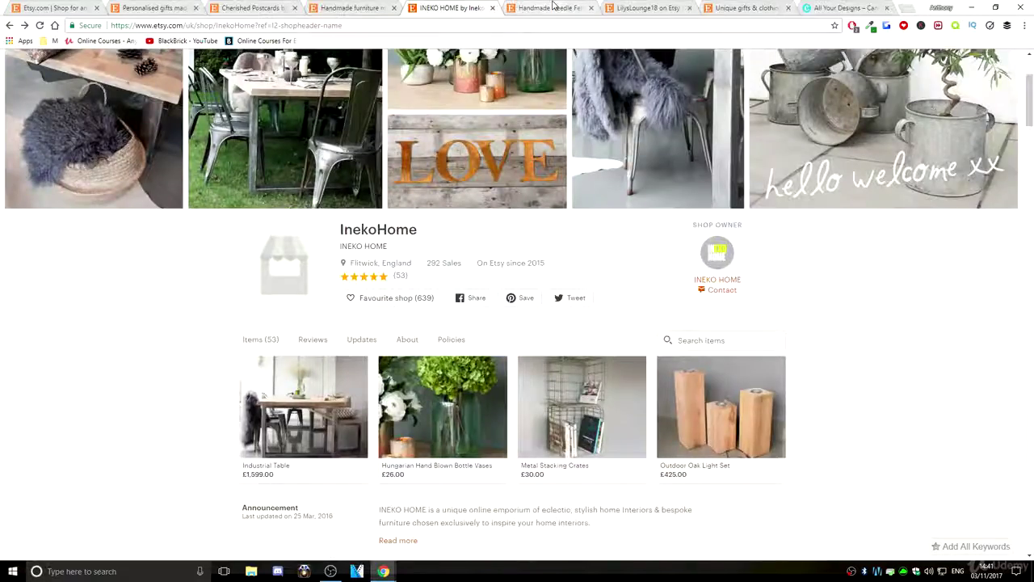
Examine the LuckJudgementGifts shop's name, banner and logo for consistent branding
click(553, 7)
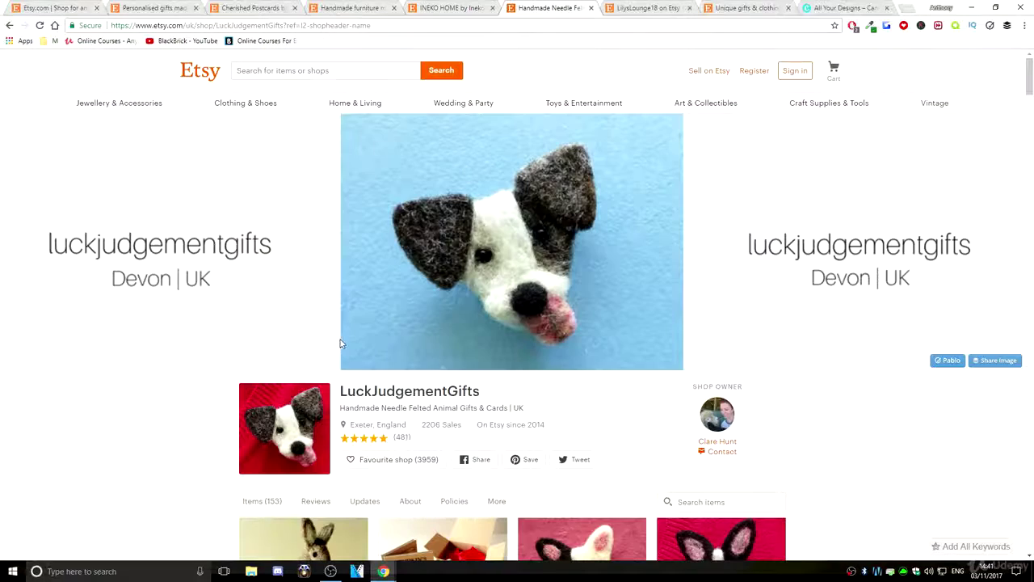
drag(346, 391, 378, 394)
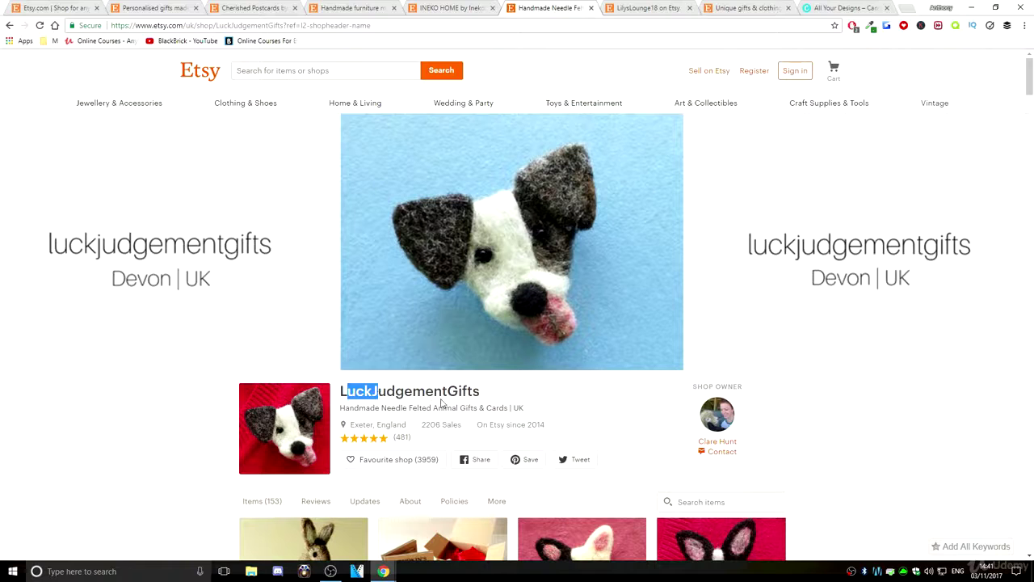
scroll(310, 384, down, 2)
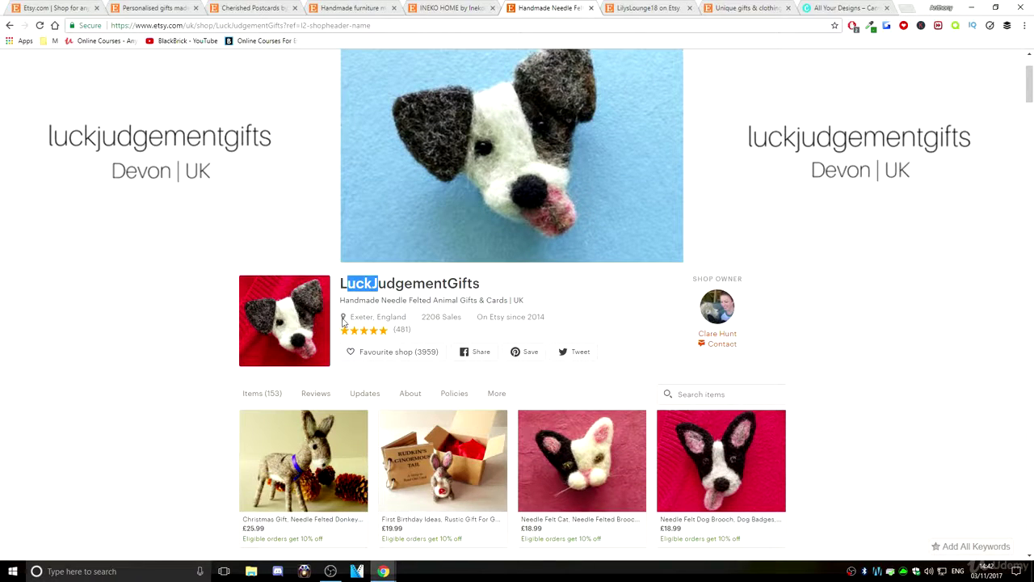
scroll(480, 281, up, 2)
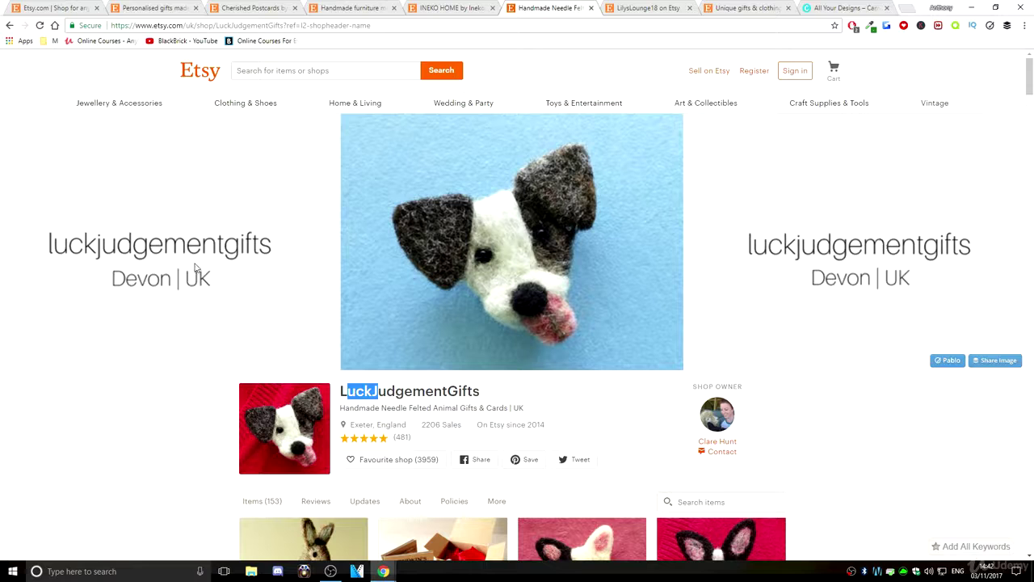
Look through the item photos in LuckJudgementGifts' listings
scroll(330, 146, down, 12)
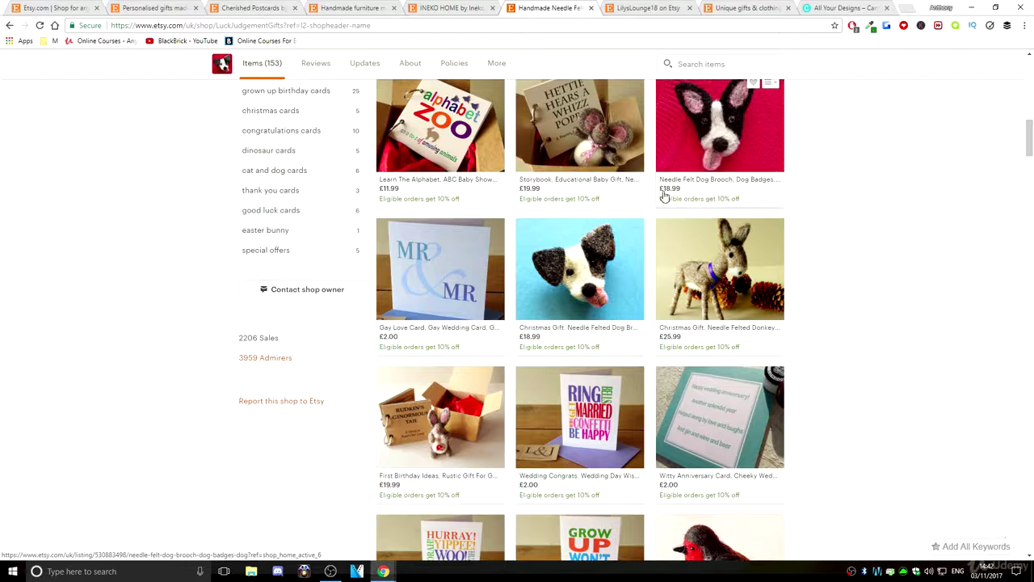
scroll(277, 94, up, 8)
scroll(316, 113, down, 3)
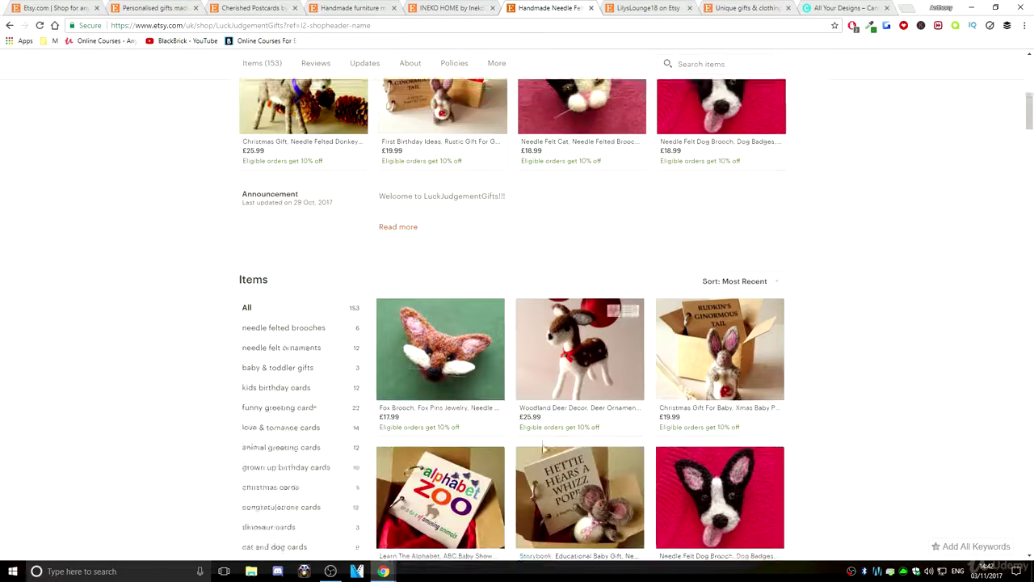
scroll(795, 426, up, 9)
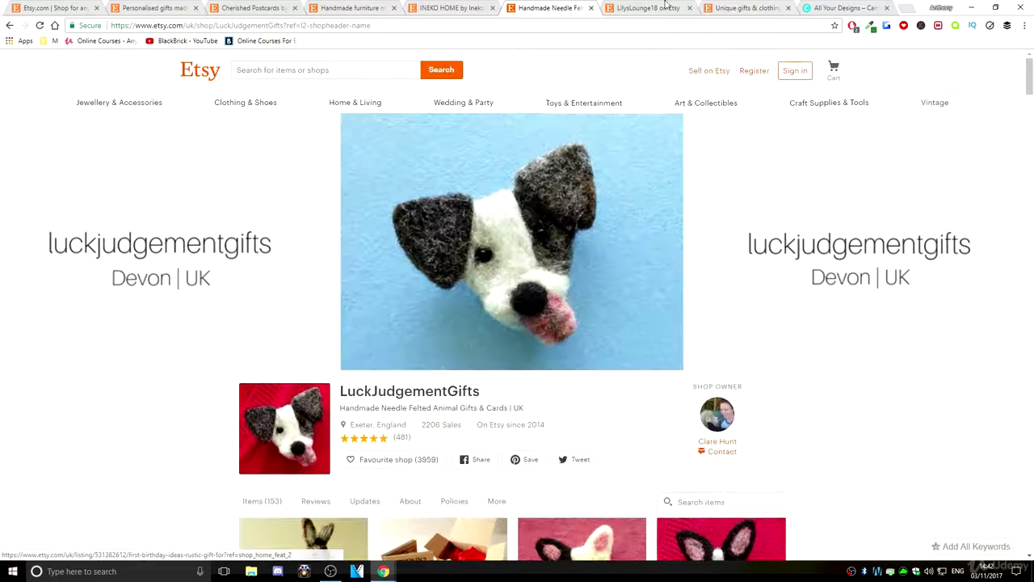
Look through the LilysLounge18 shop's logo, lantern listings and reviews, and open its full list of items
click(655, 5)
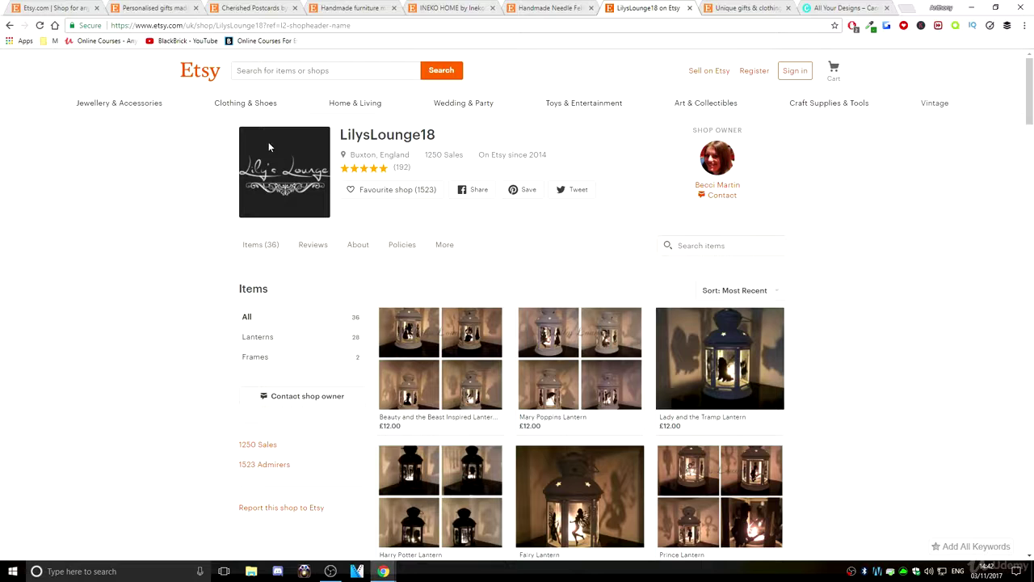
scroll(487, 251, down, 2)
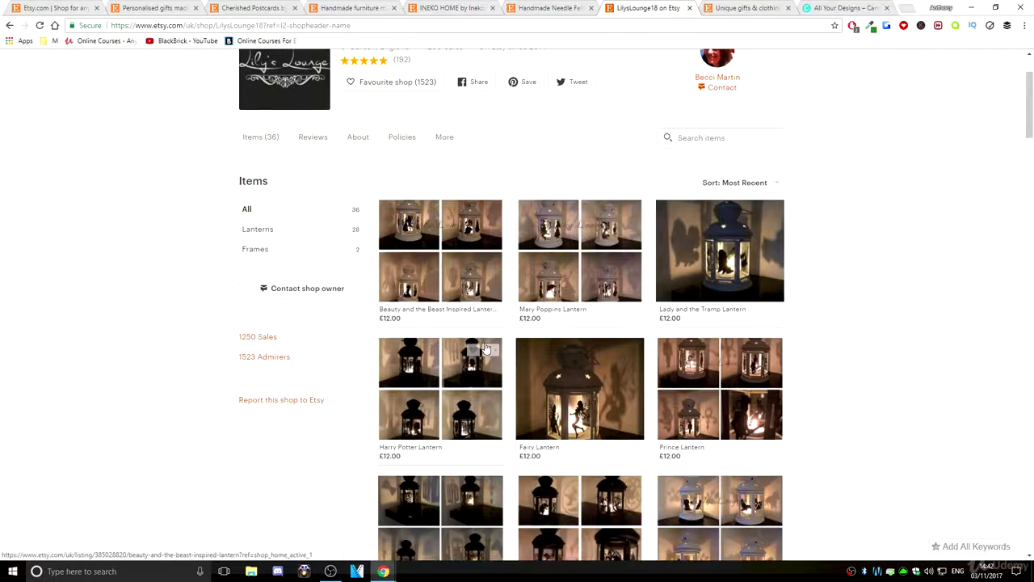
scroll(500, 375, down, 2)
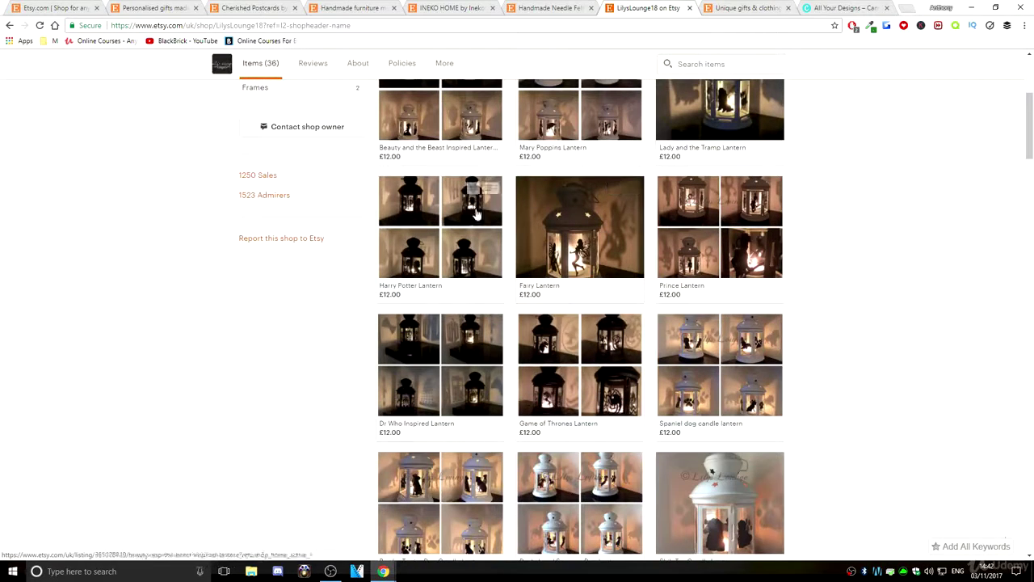
scroll(485, 412, down, 6)
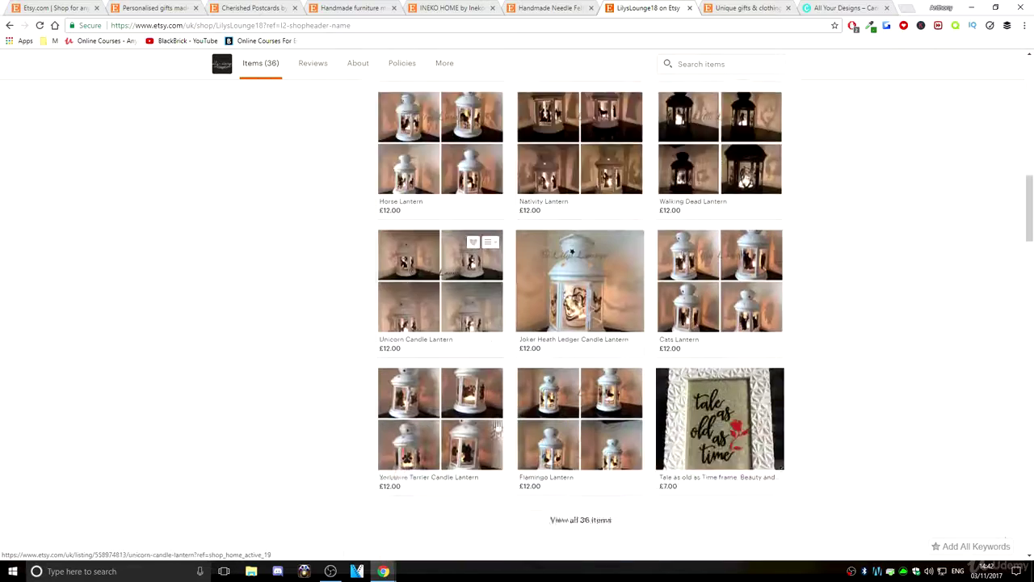
scroll(665, 469, down, 2)
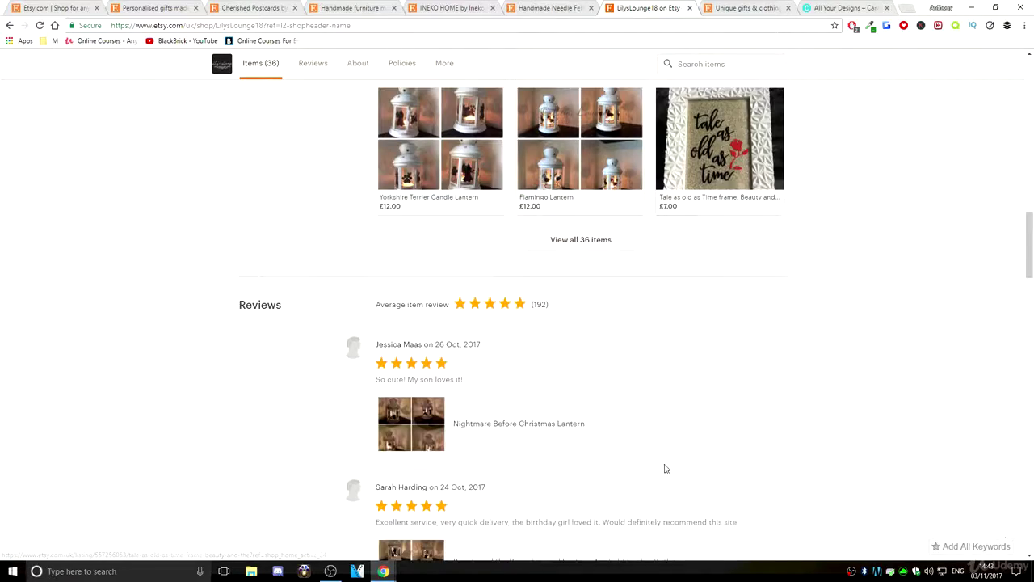
click(580, 239)
scroll(550, 428, down, 6)
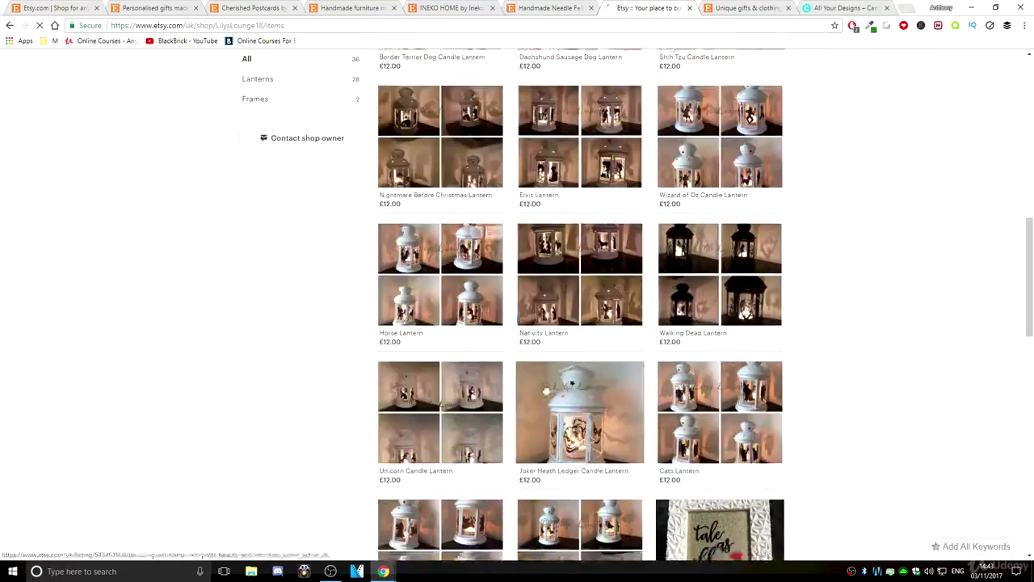
Switch to the StormySeasUK shop and examine its banner, name, logo and featured items
scroll(550, 431, up, 10)
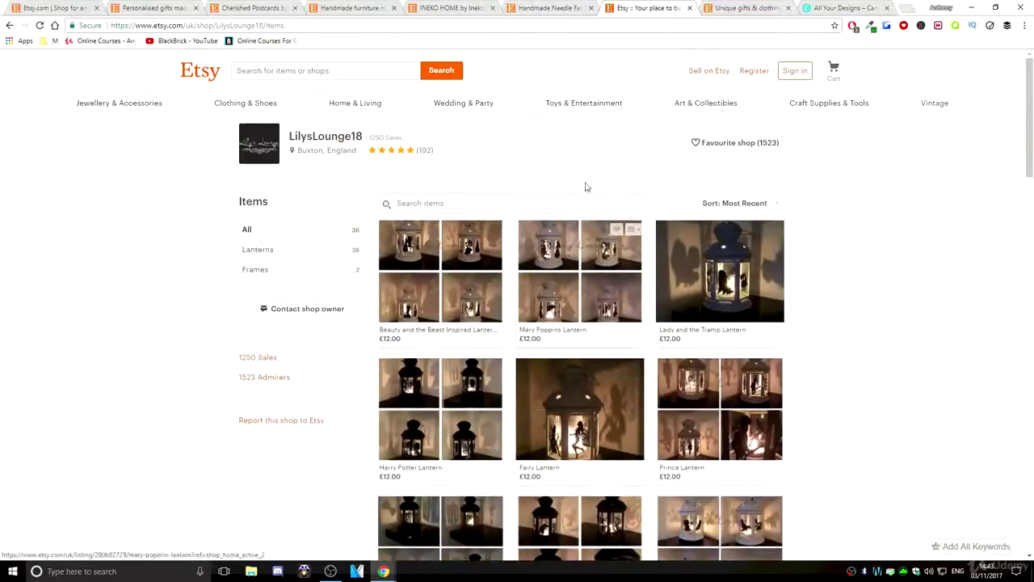
click(748, 7)
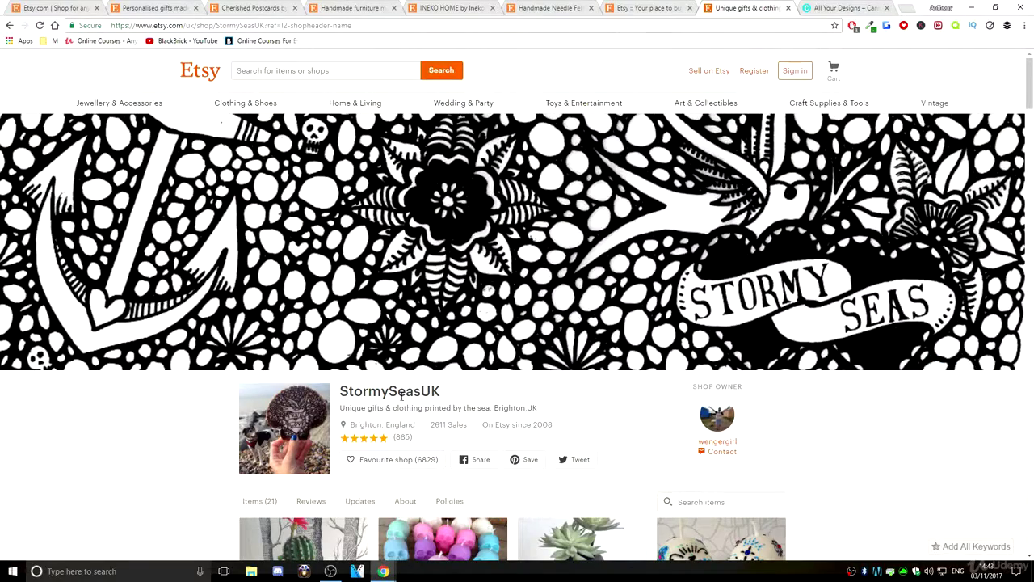
scroll(347, 453, down, 2)
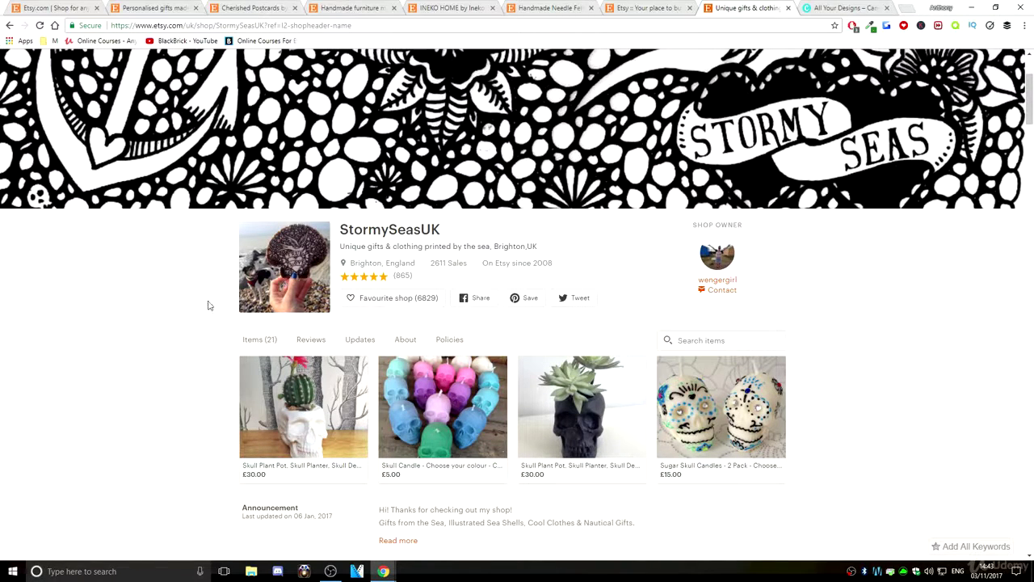
scroll(230, 366, up, 2)
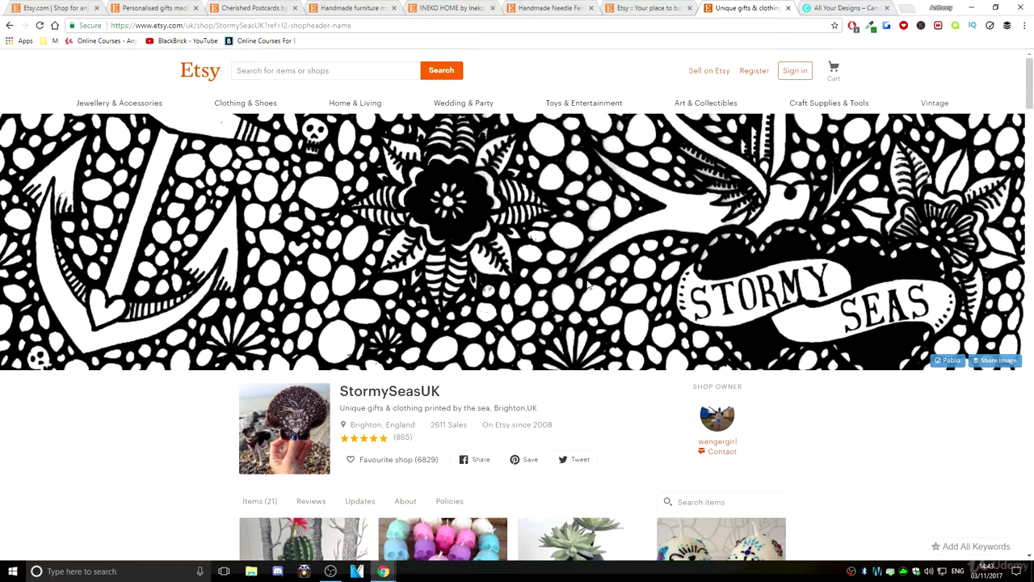
Look through StormySeasUK's item listings for a style that matches the shop's banner
scroll(589, 284, down, 8)
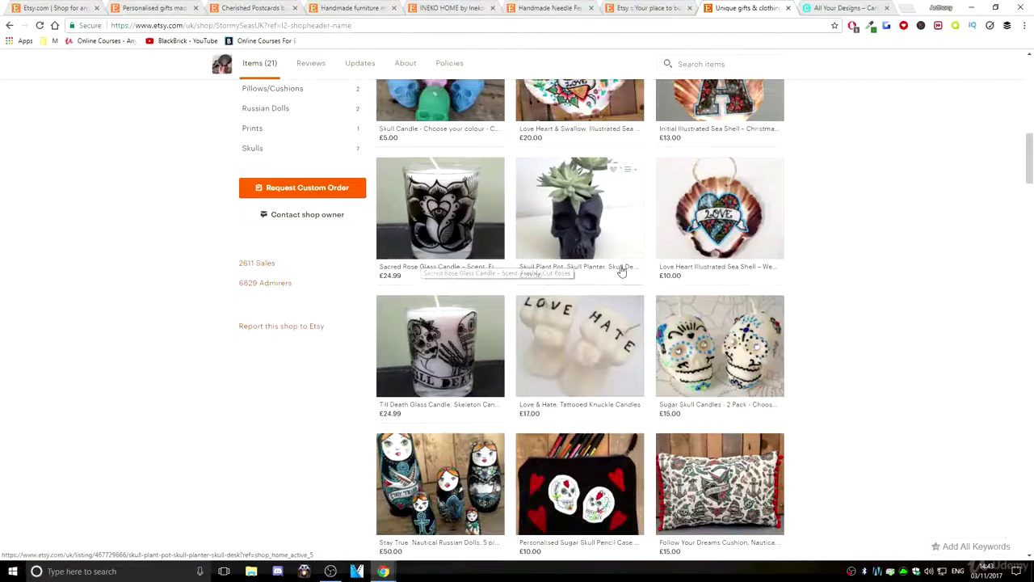
scroll(622, 272, up, 3)
scroll(615, 327, down, 3)
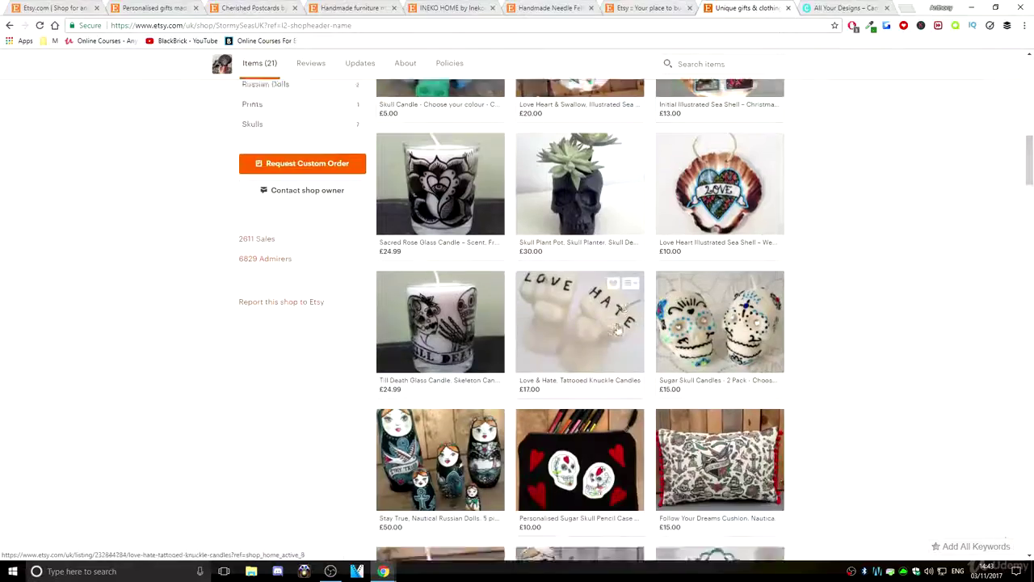
scroll(617, 327, down, 3)
scroll(399, 412, down, 1)
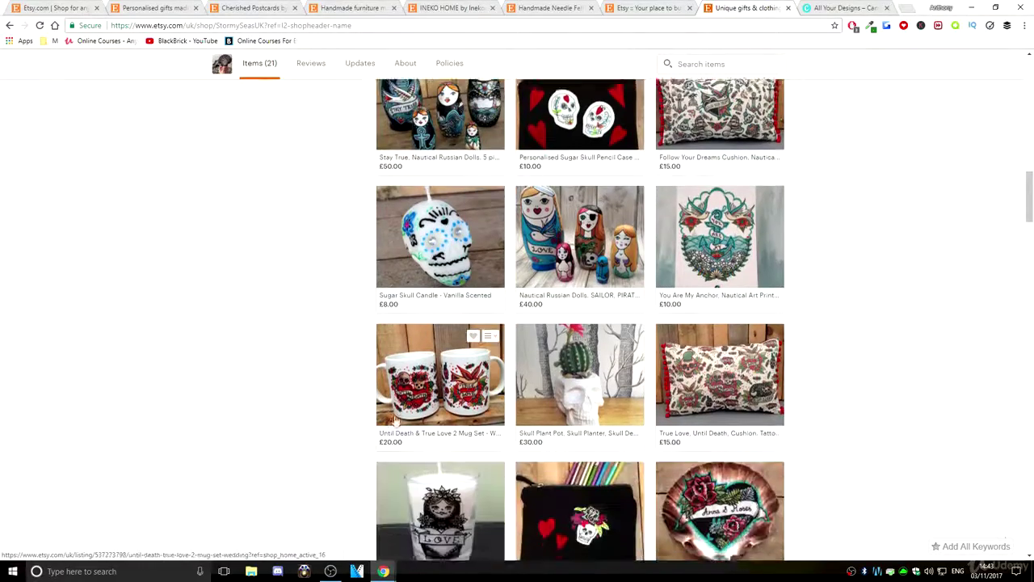
scroll(601, 490, down, 2)
scroll(861, 388, up, 9)
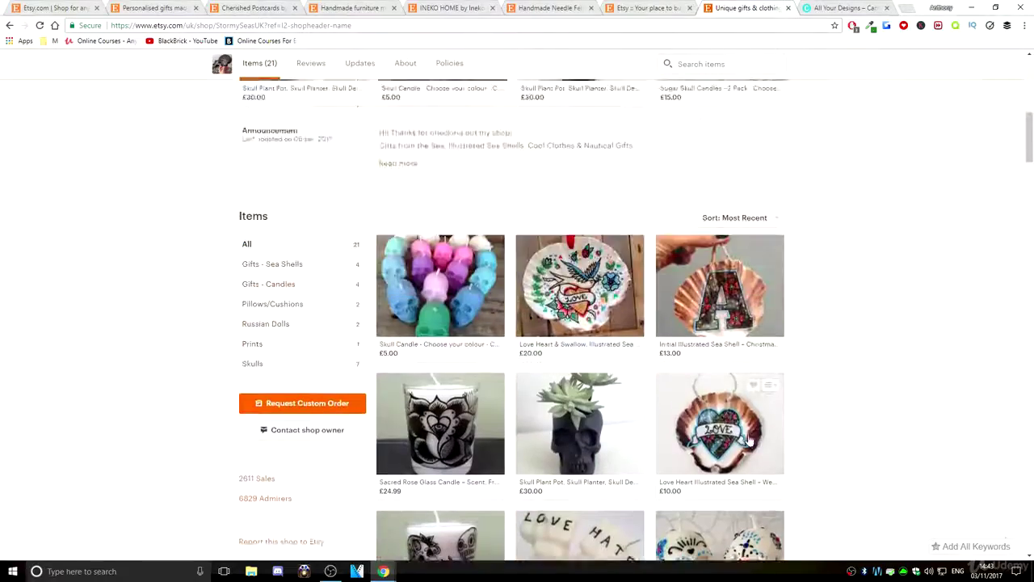
scroll(614, 311, up, 5)
scroll(455, 439, up, 3)
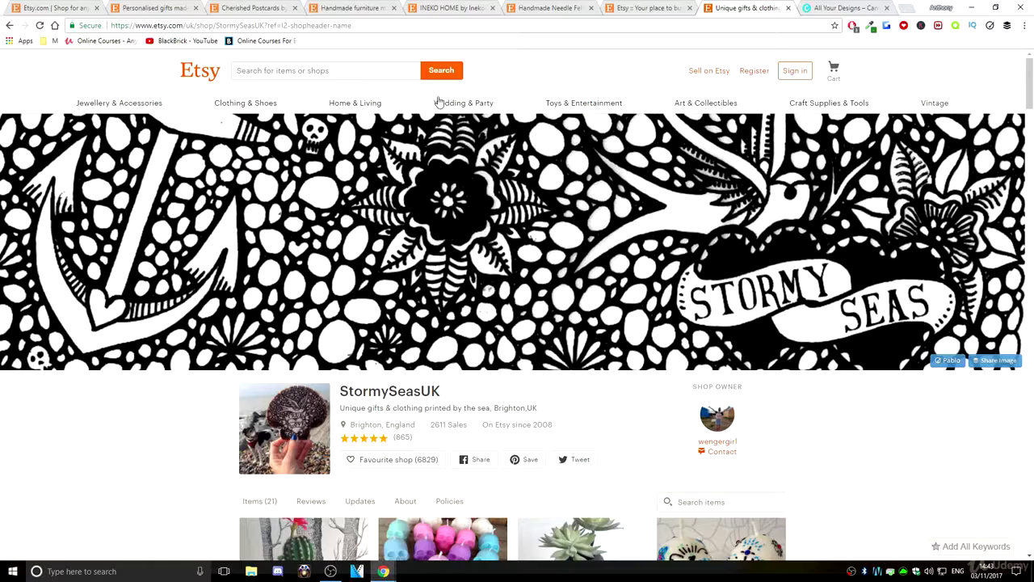
Compare the banners and logos of the cherishedpostcards and PersonaliseMeCumbria shops
click(318, 7)
click(279, 5)
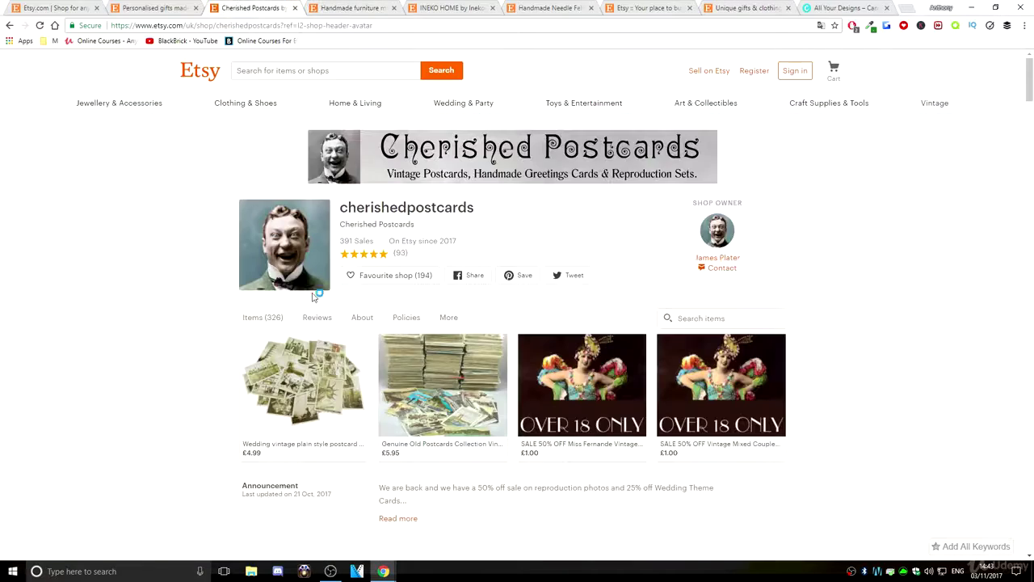
key(ctrl+shift+Tab)
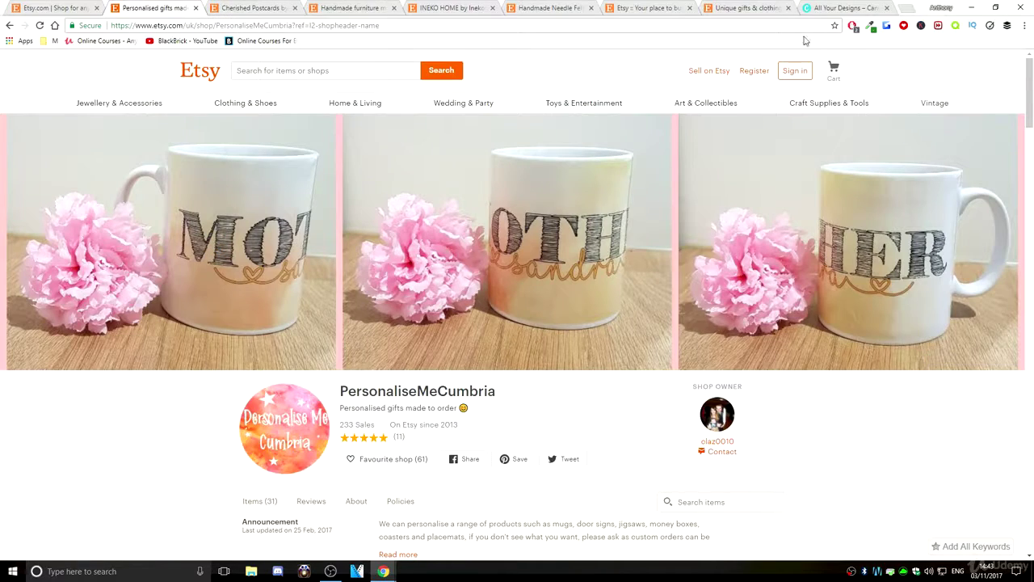
Switch to Canva in full screen and create a new Etsy Shop Icon design
key(ctrl+9)
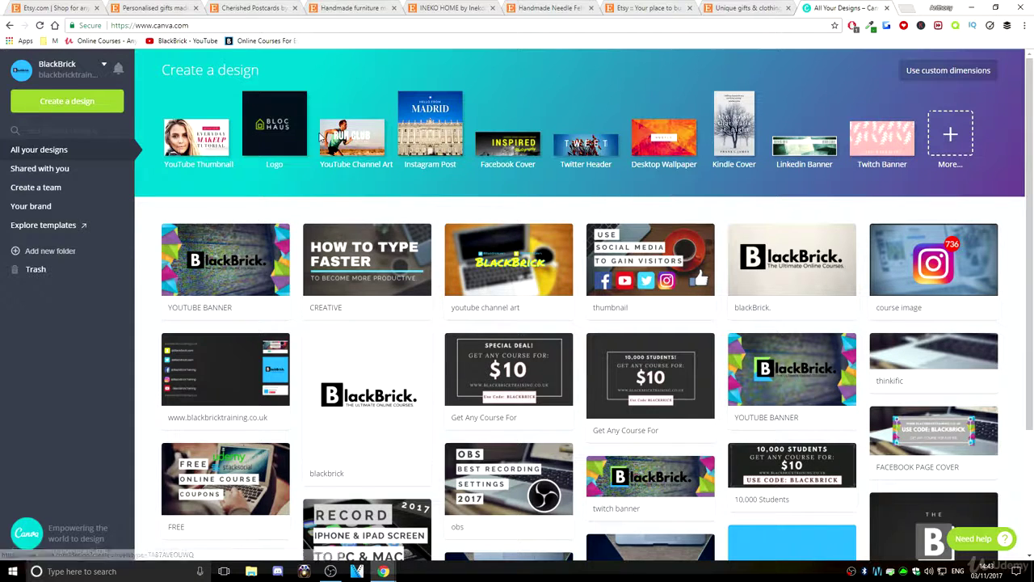
key(F11)
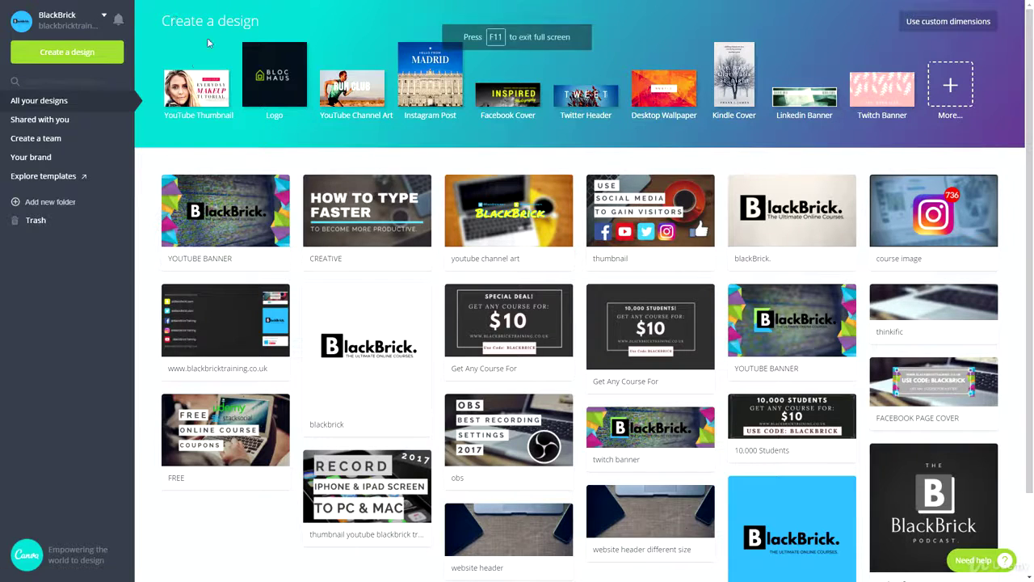
click(952, 89)
scroll(498, 202, down, 5)
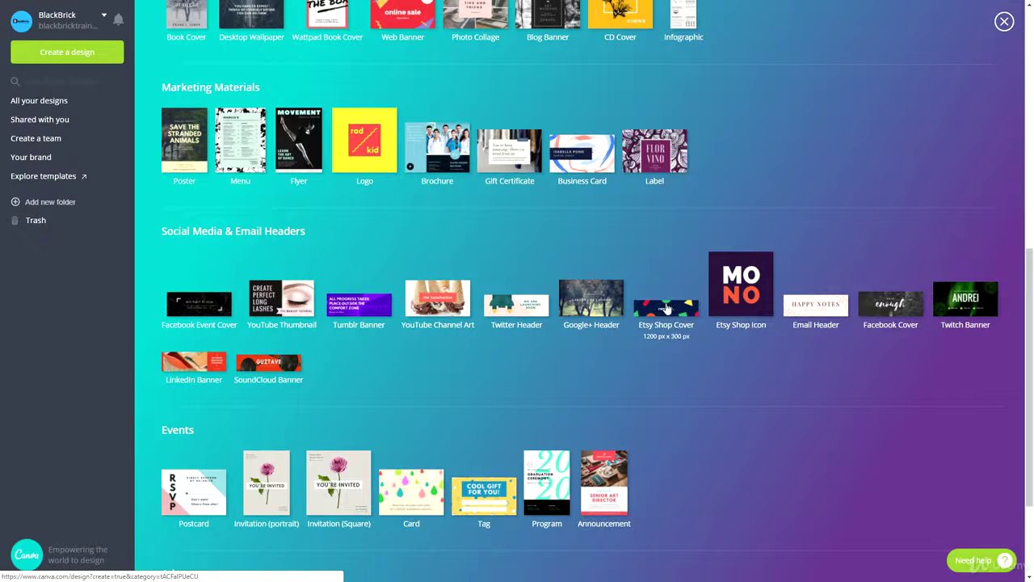
click(746, 304)
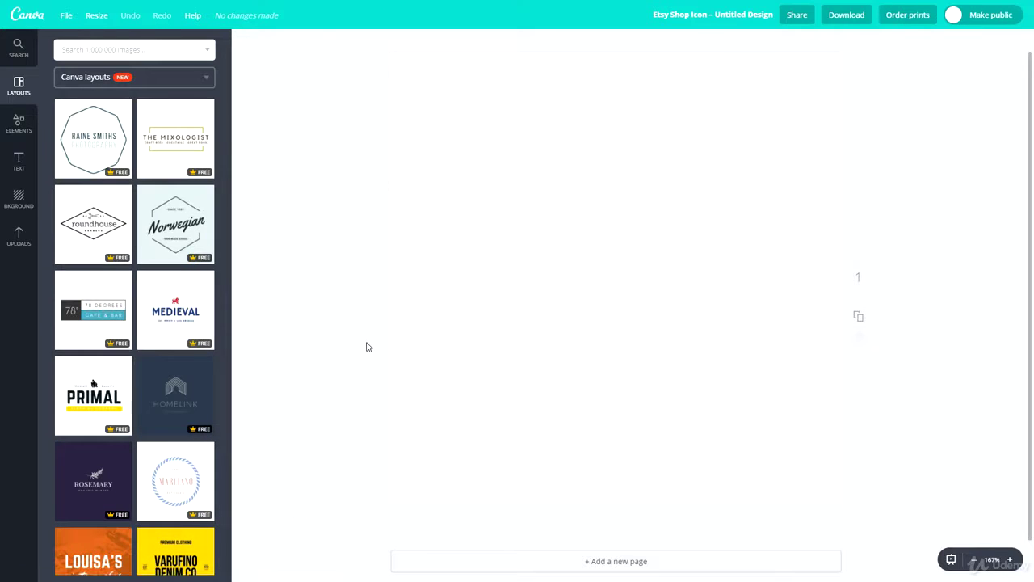
Browse the Canva layouts and apply the orange "Louisa's vintage shop" layout to the shop icon
scroll(194, 372, down, 1)
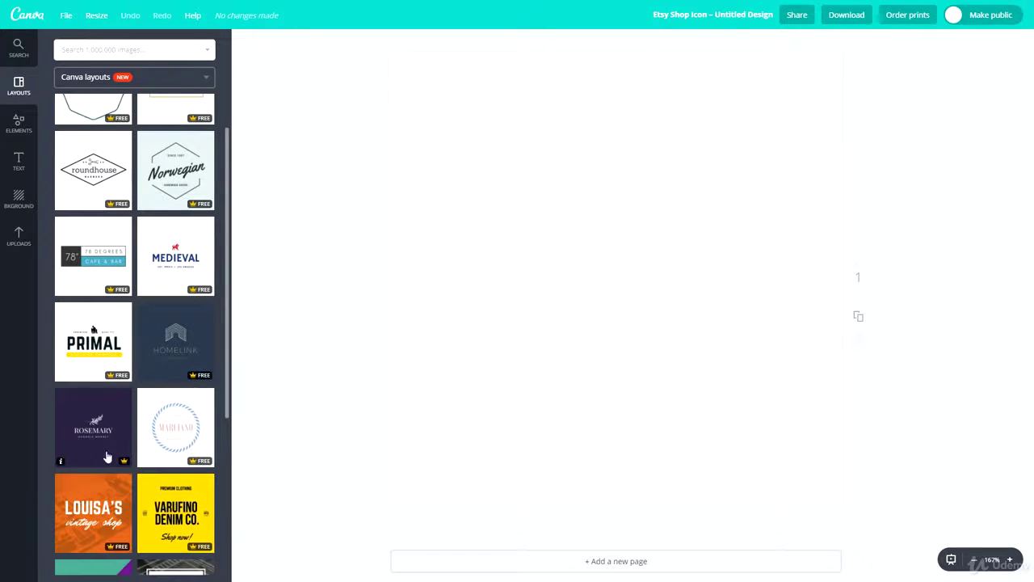
scroll(129, 436, down, 8)
scroll(138, 267, up, 9)
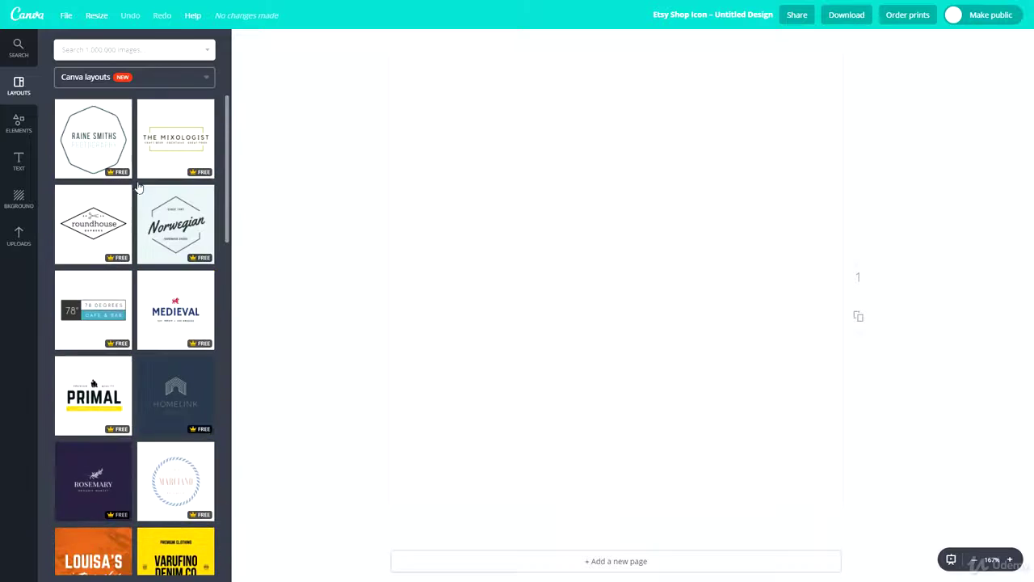
scroll(136, 267, down, 10)
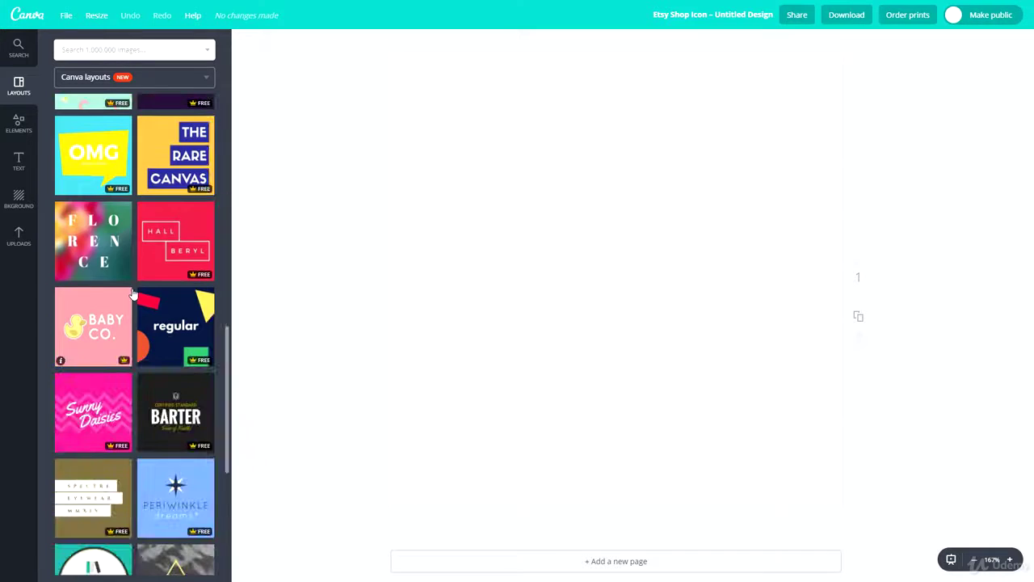
scroll(134, 296, down, 3)
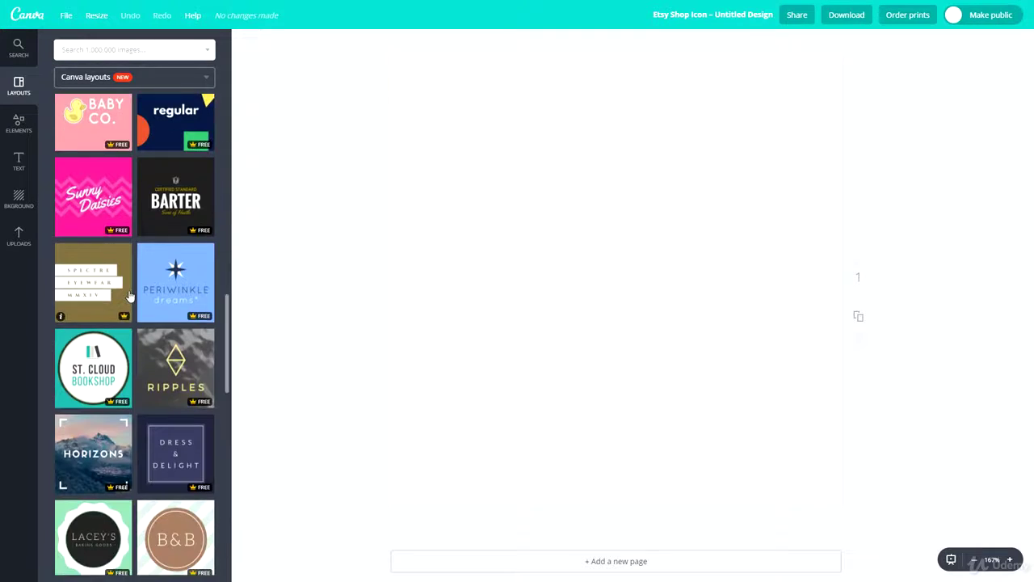
scroll(92, 445, down, 1)
scroll(92, 445, down, 5)
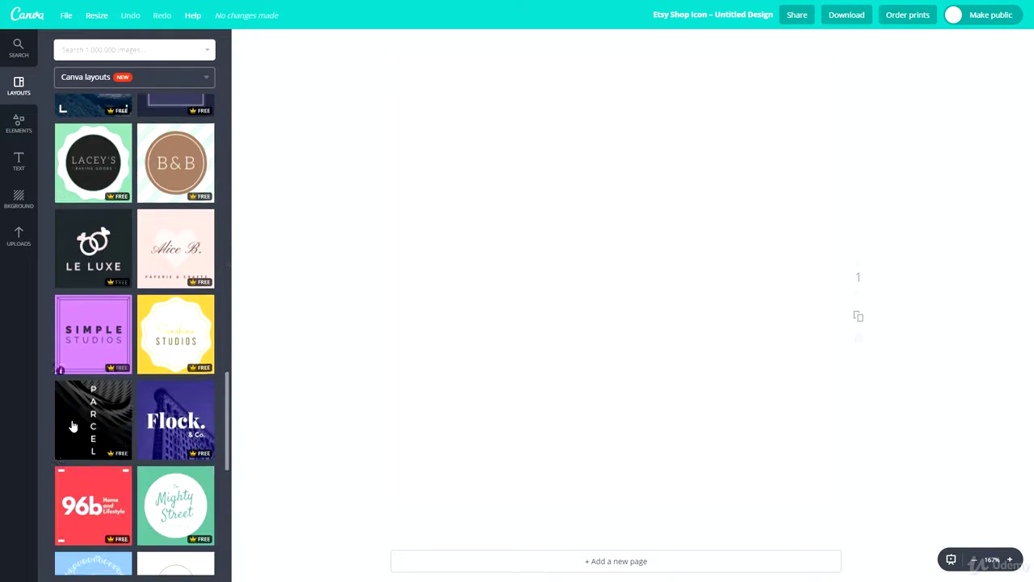
scroll(134, 427, down, 10)
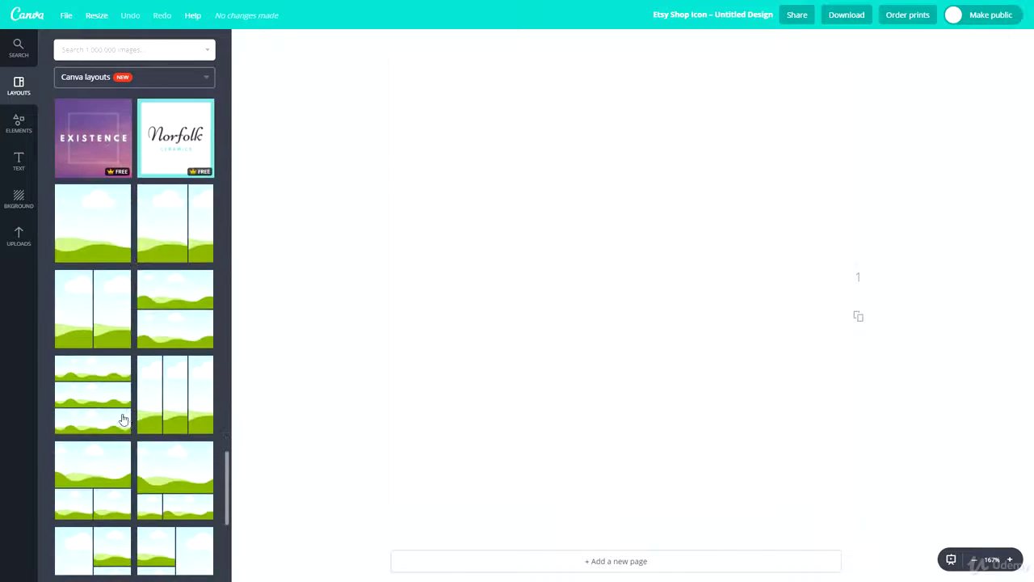
scroll(127, 420, up, 8)
scroll(143, 431, up, 15)
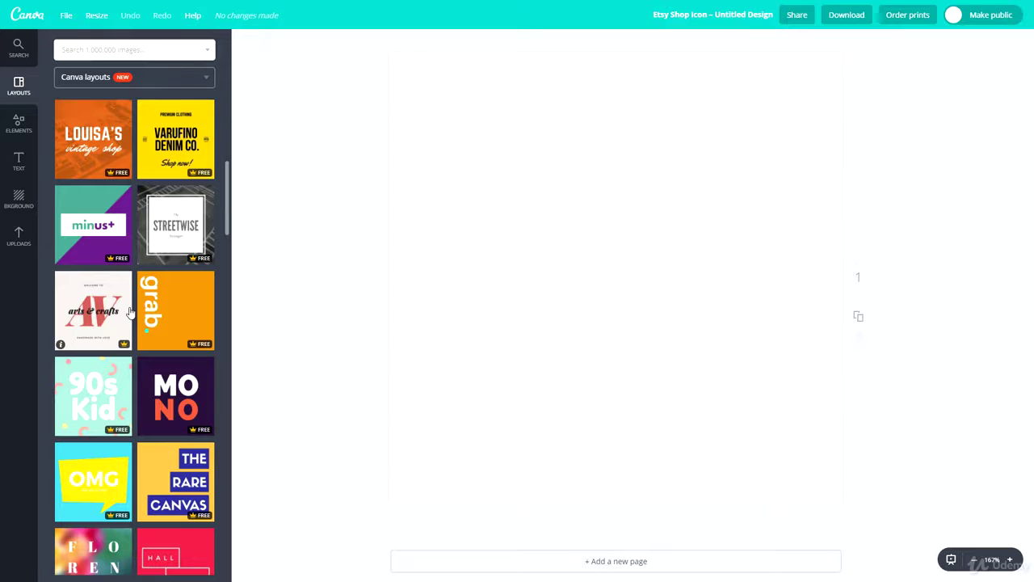
click(97, 126)
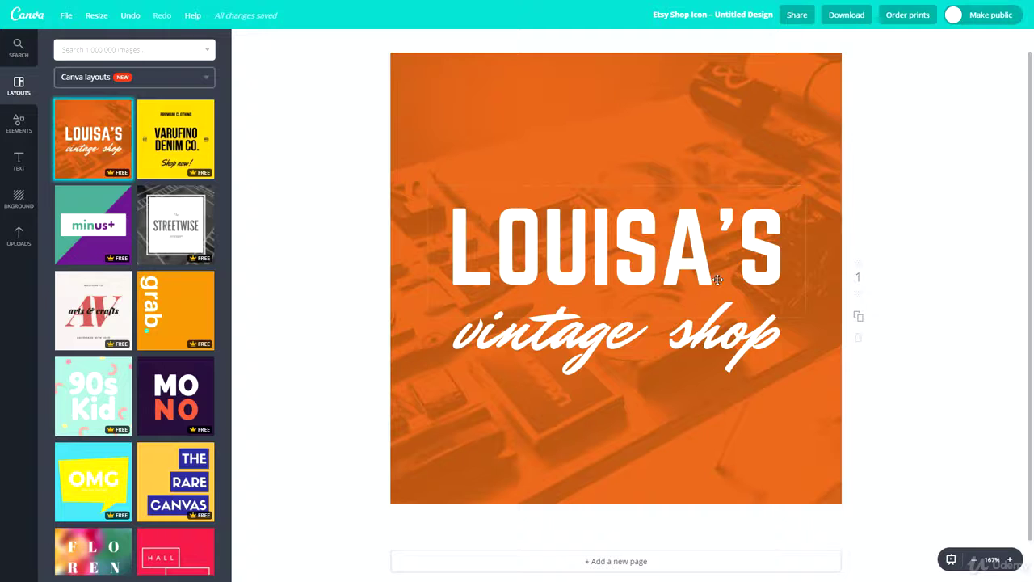
Replace the heading "LOUISA'S" with "THE BLACKBRICK" on two lines and set its font size to 56
click(586, 254)
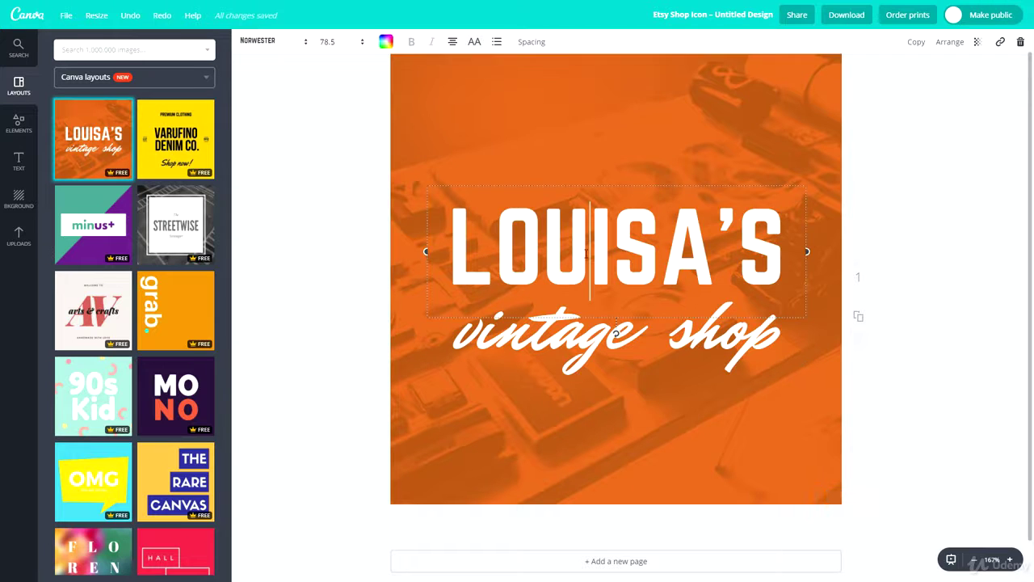
drag(780, 237, 452, 215)
text(THE)
key(Return)
text(BLACKBRICK)
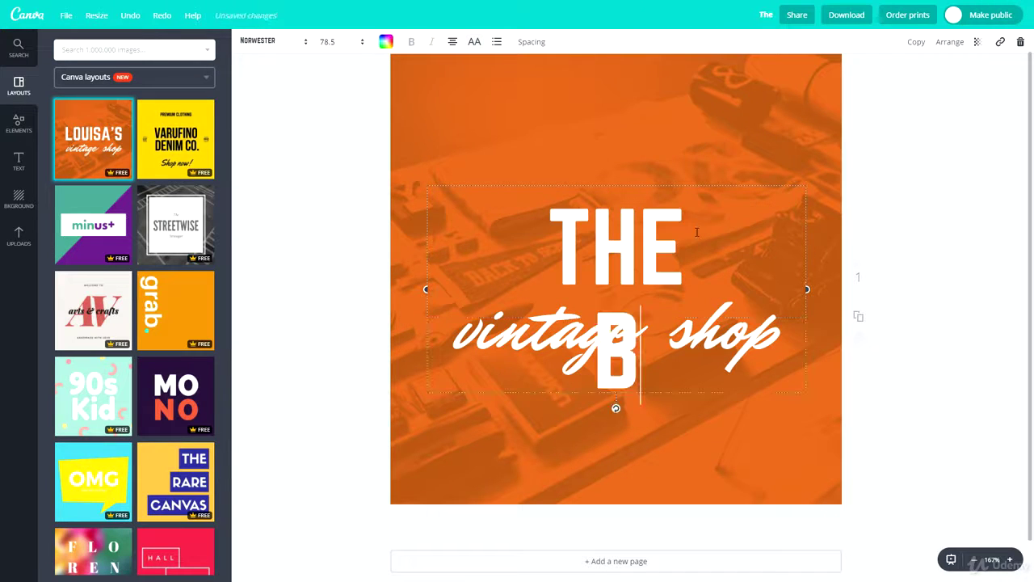
click(339, 41)
click(336, 344)
Replace the "vintage shop" script text with "Shop..." and move it slightly lower, beneath the heading
click(570, 346)
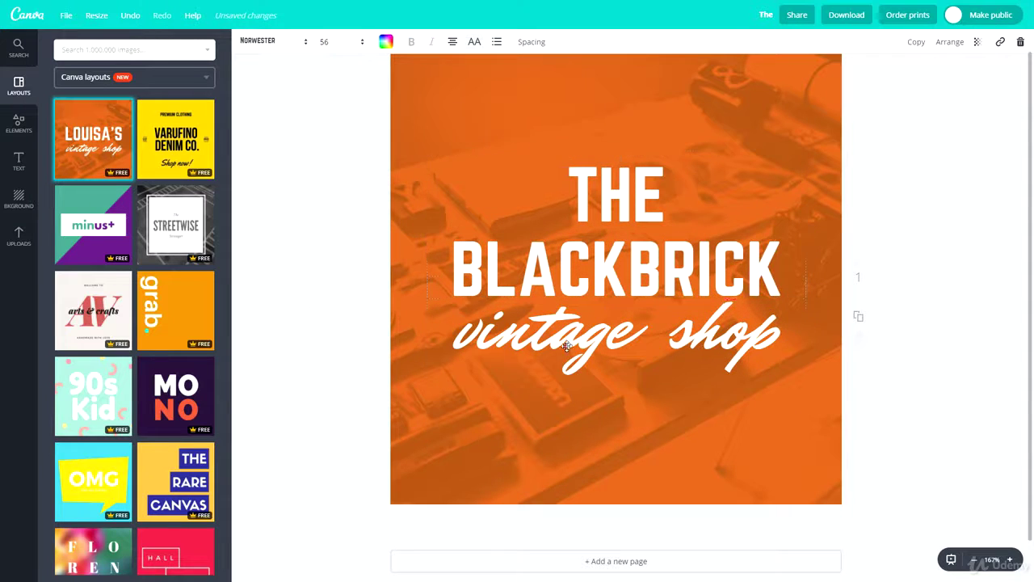
triple_click(570, 346)
text(Shop...)
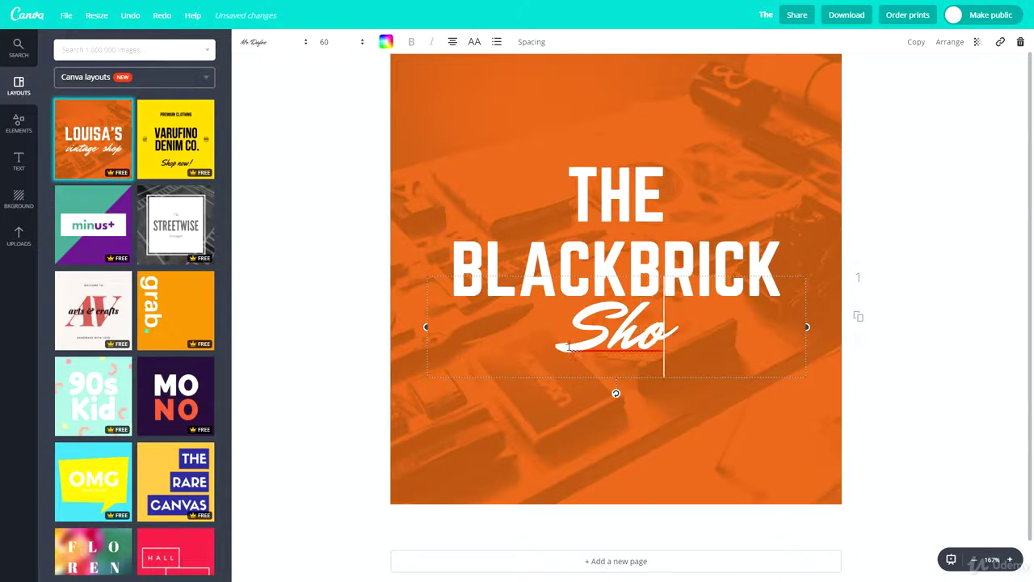
key(Escape)
drag(619, 343, 677, 351)
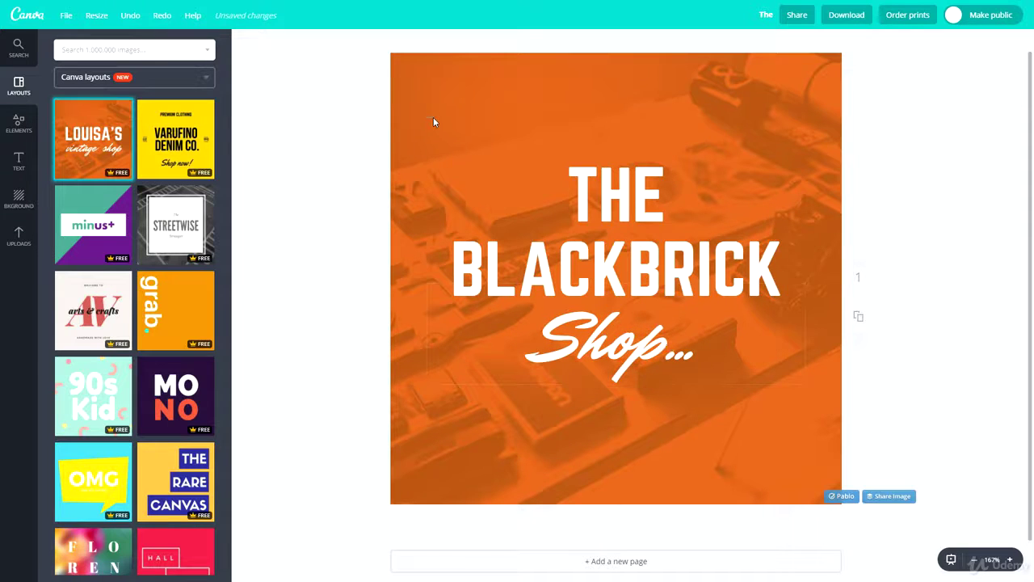
Adjust the transparency of the photo behind the text and position the photo centred over the icon
click(529, 104)
mouse_move(529, 104)
mouse_down()
mouse_move(690, 127)
mouse_move(556, 107)
mouse_move(520, 113)
mouse_up()
click(977, 41)
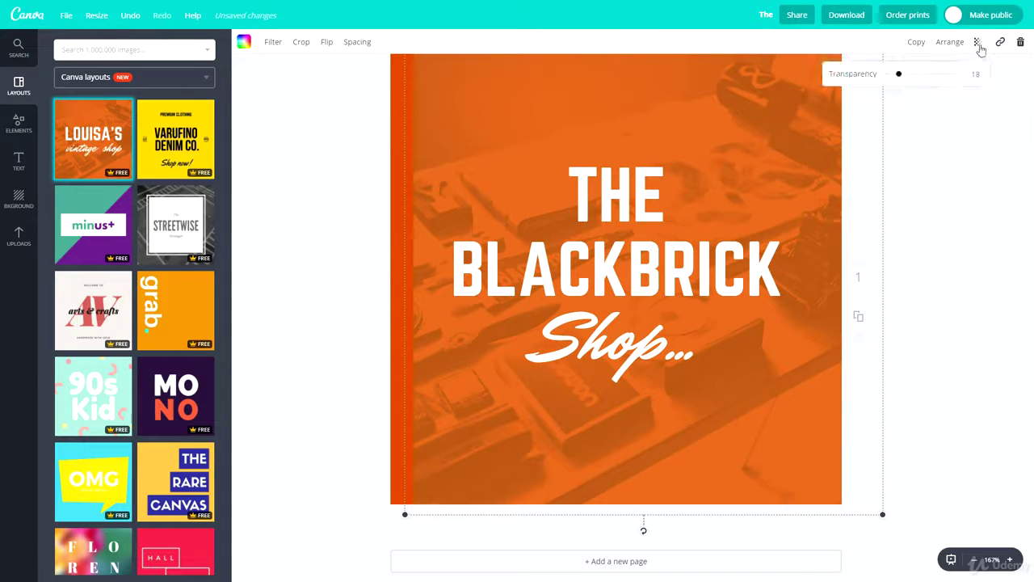
mouse_move(893, 76)
mouse_down()
mouse_move(1025, 85)
mouse_move(897, 74)
mouse_up()
drag(771, 127, 752, 125)
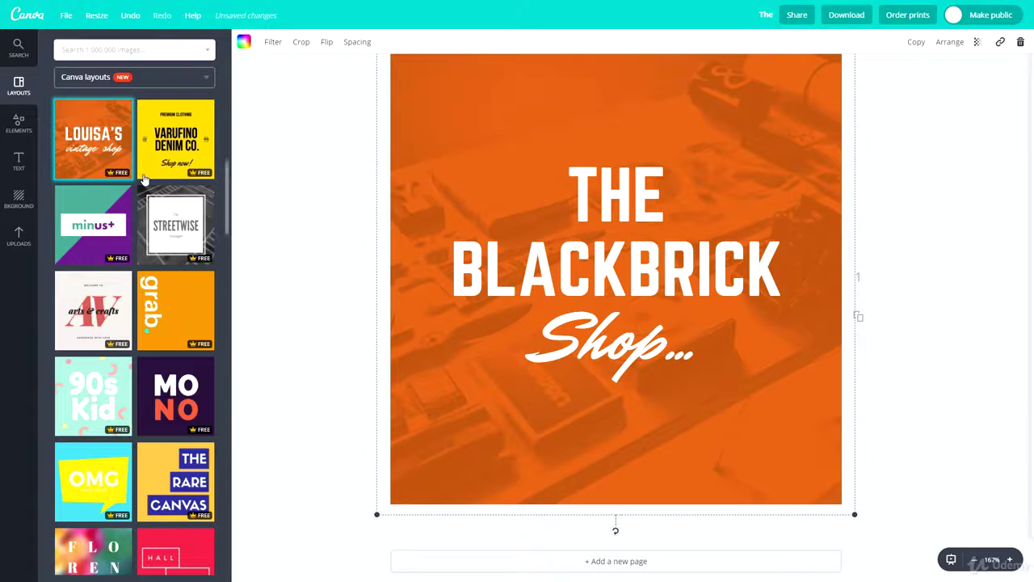
Try green background colours from the default palette, and set the icon's background to light blue
click(17, 206)
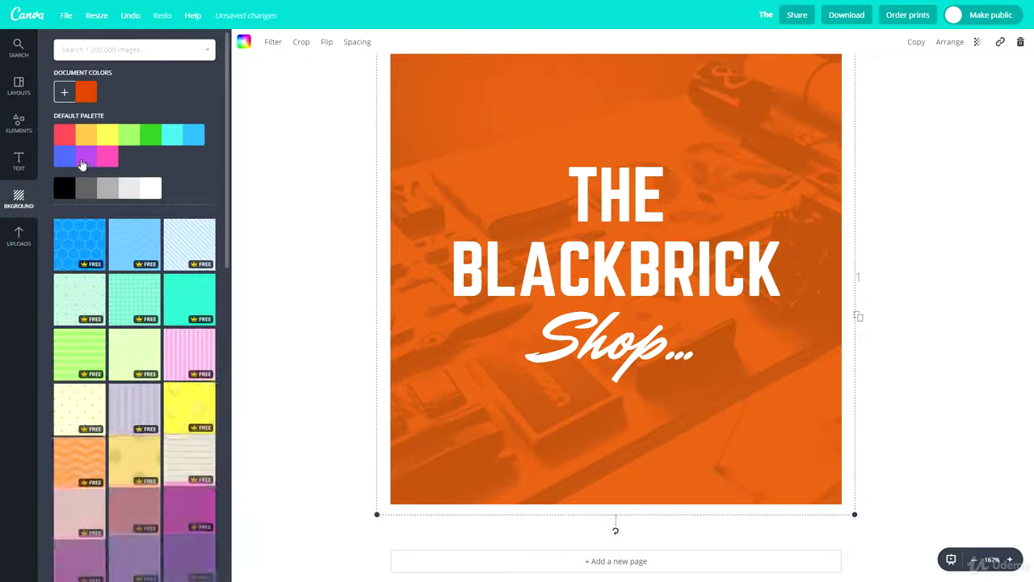
click(130, 139)
click(155, 136)
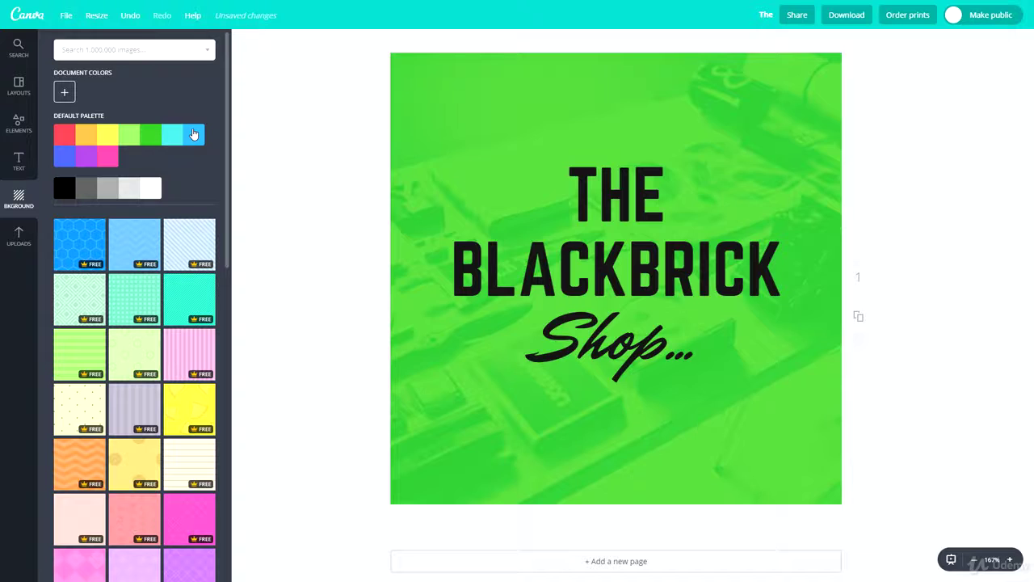
click(197, 135)
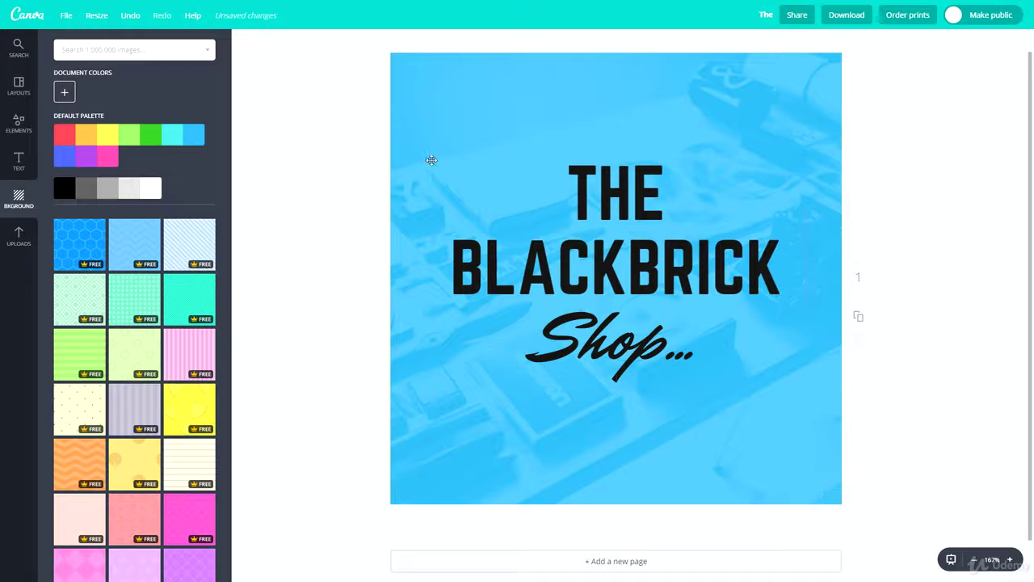
Delete the word "THE" and its line from the heading so that only "BLACKBRICK" remains
click(590, 187)
click(659, 192)
drag(658, 192, 576, 198)
key(BackSpace)
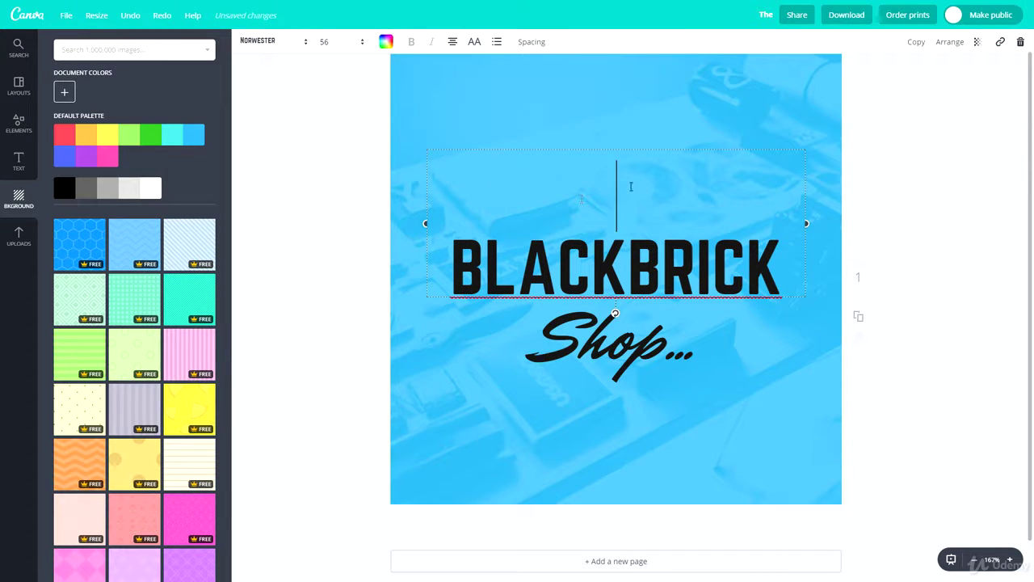
click(979, 220)
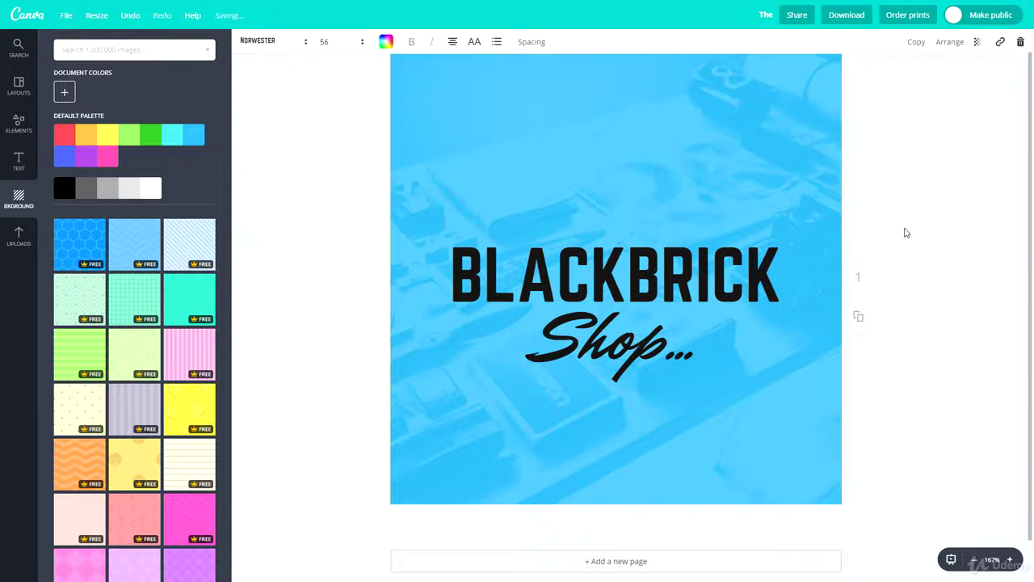
Search the image library for "tree" and limit the results to photos
click(508, 179)
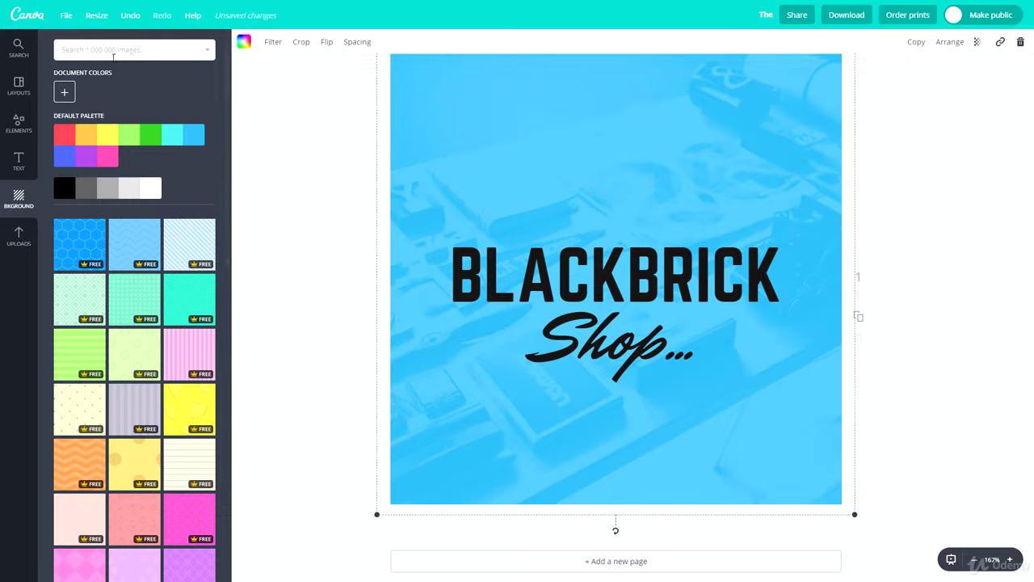
click(113, 52)
text(t)
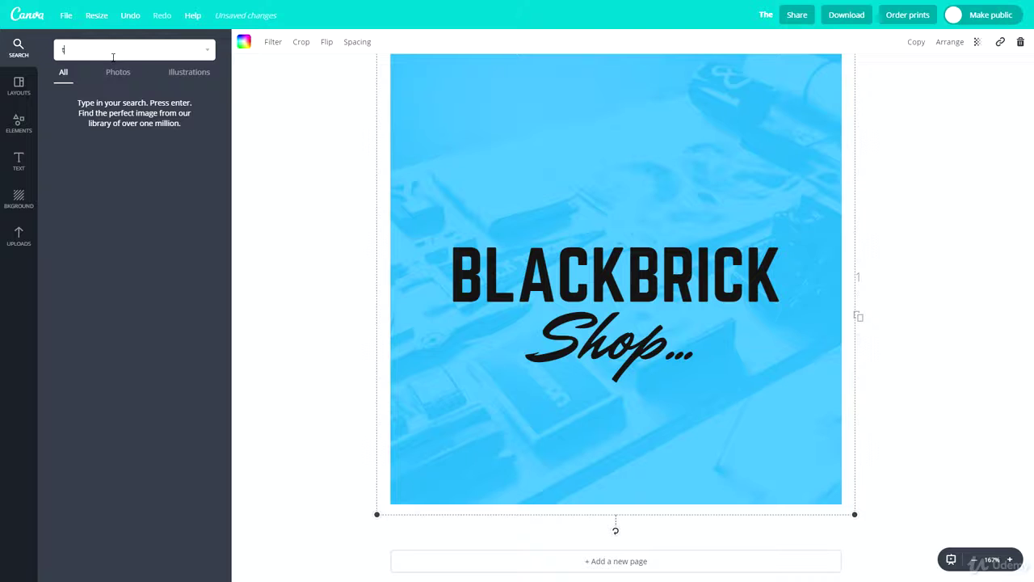
text(ree)
key(Return)
scroll(167, 238, down, 2)
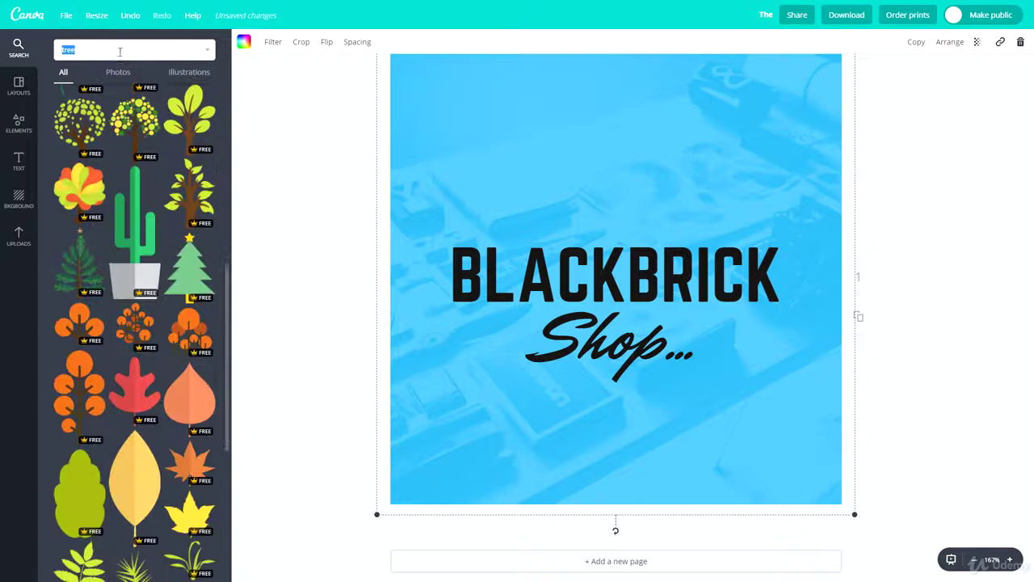
click(118, 72)
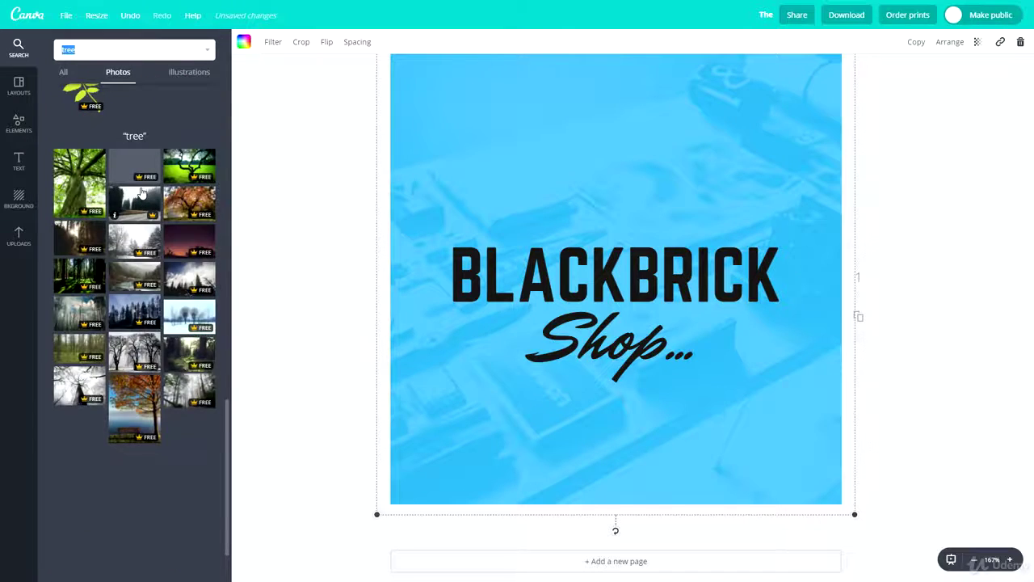
scroll(141, 193, down, 1)
Try a forest photo in the icon's picture, then replace it with the photo of the large green tree with spreading branches
drag(134, 113, 379, 125)
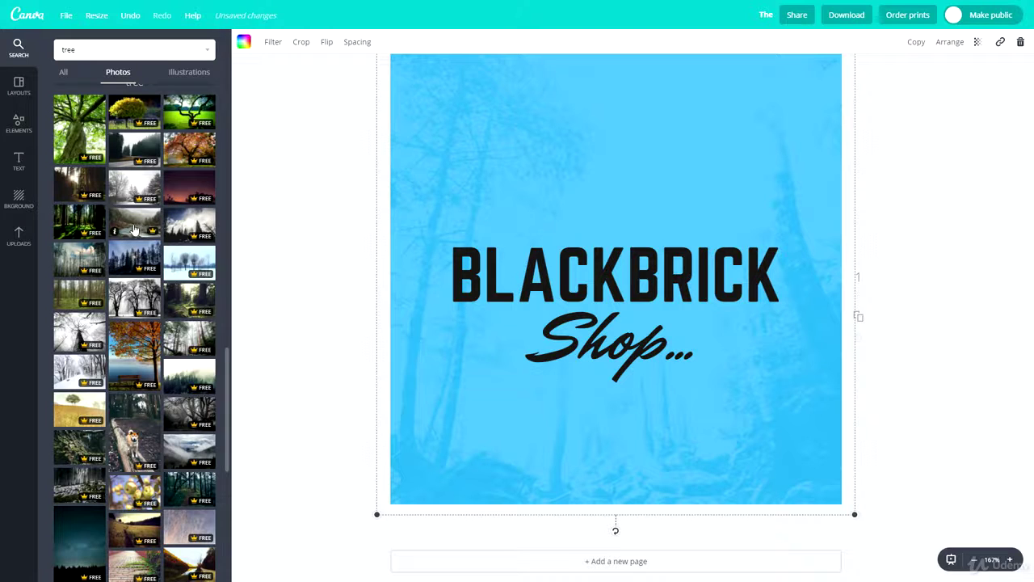
click(304, 236)
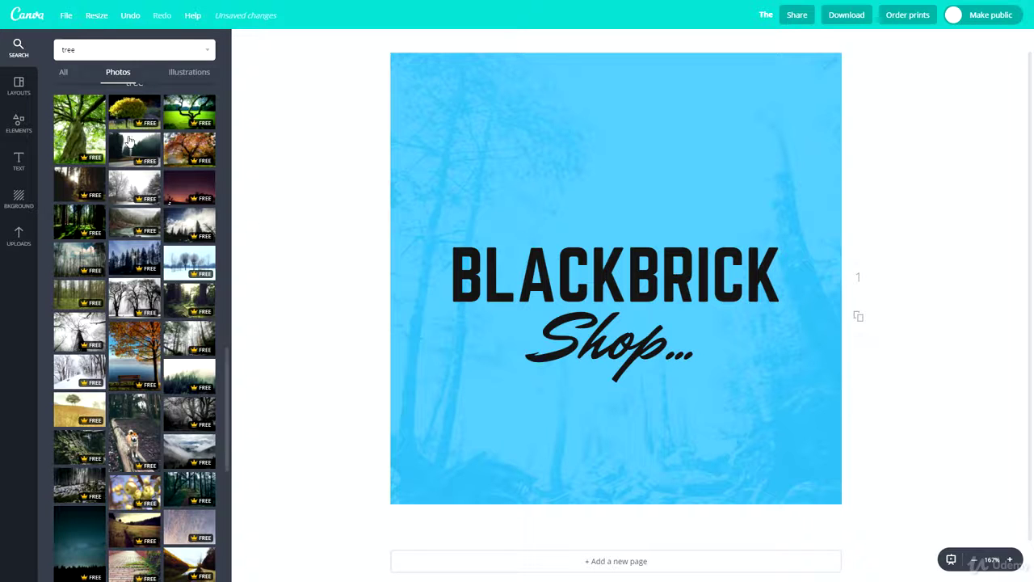
drag(79, 129, 324, 242)
click(267, 227)
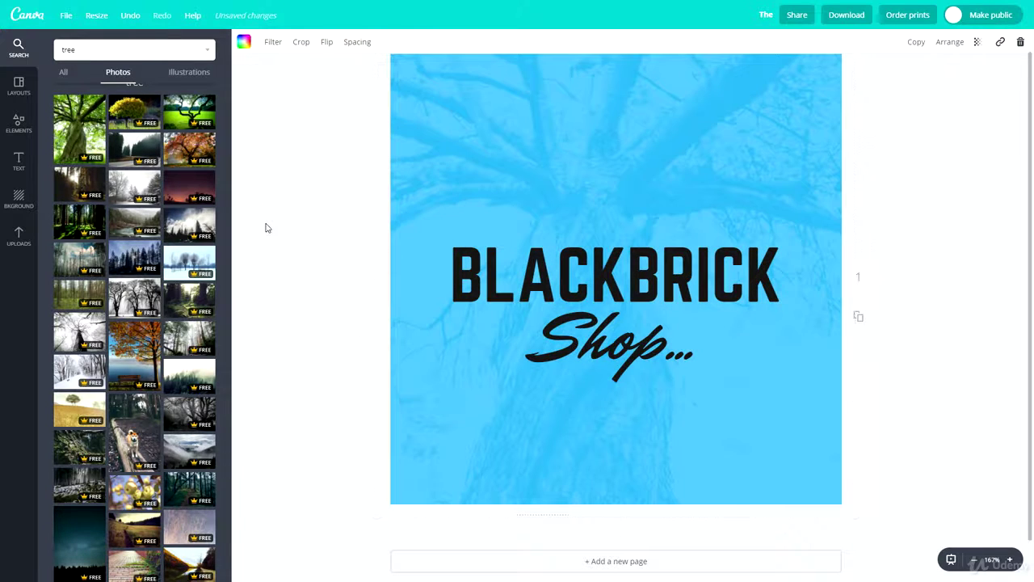
Raise the tree photo's transparency setting until the photo is fully opaque over the background
click(453, 169)
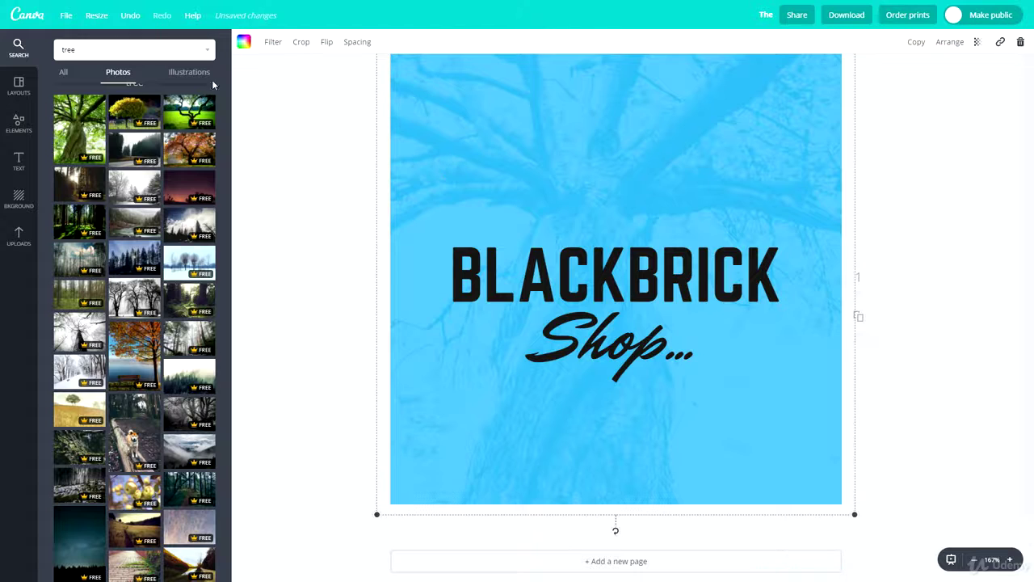
click(19, 200)
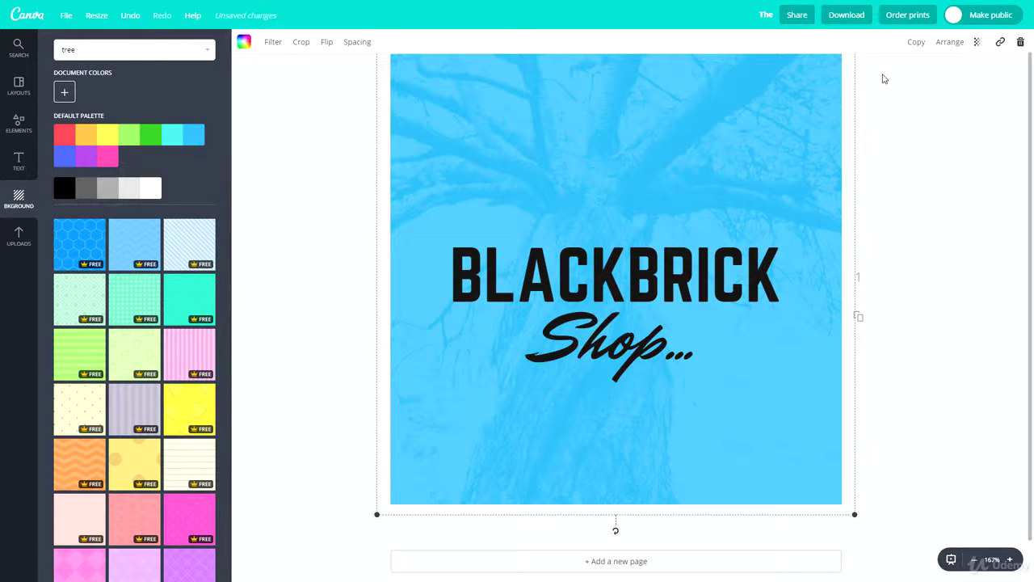
click(977, 41)
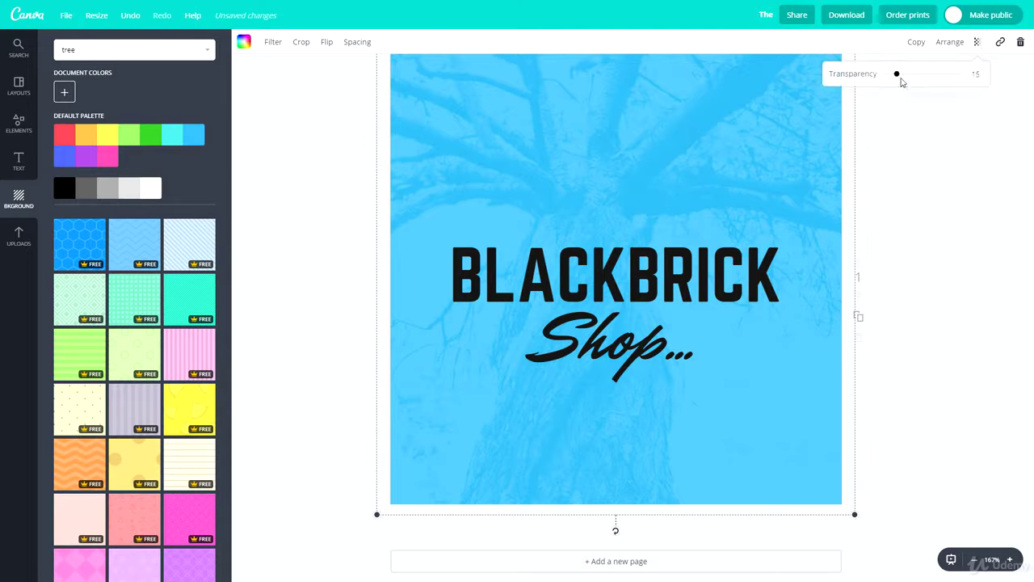
drag(898, 76, 966, 74)
Preview the tree photo in its natural colours without the filter, and restore the teal-and-yellow filter
click(273, 41)
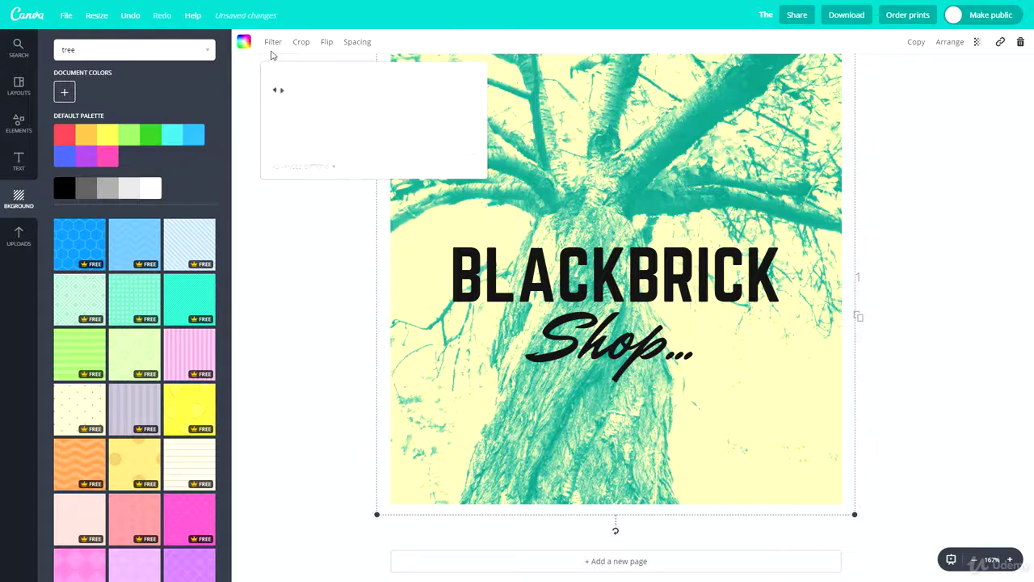
click(282, 310)
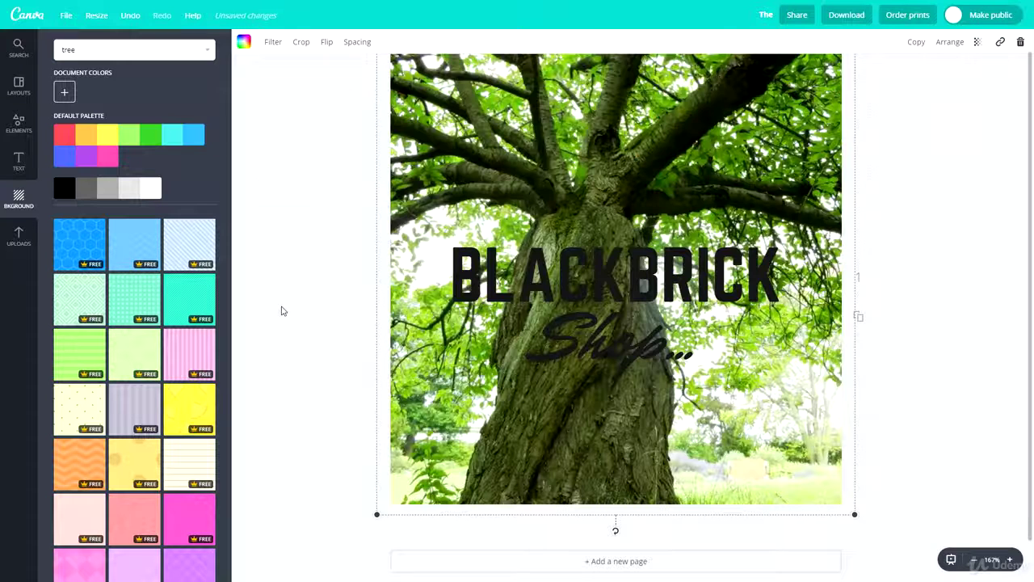
click(275, 41)
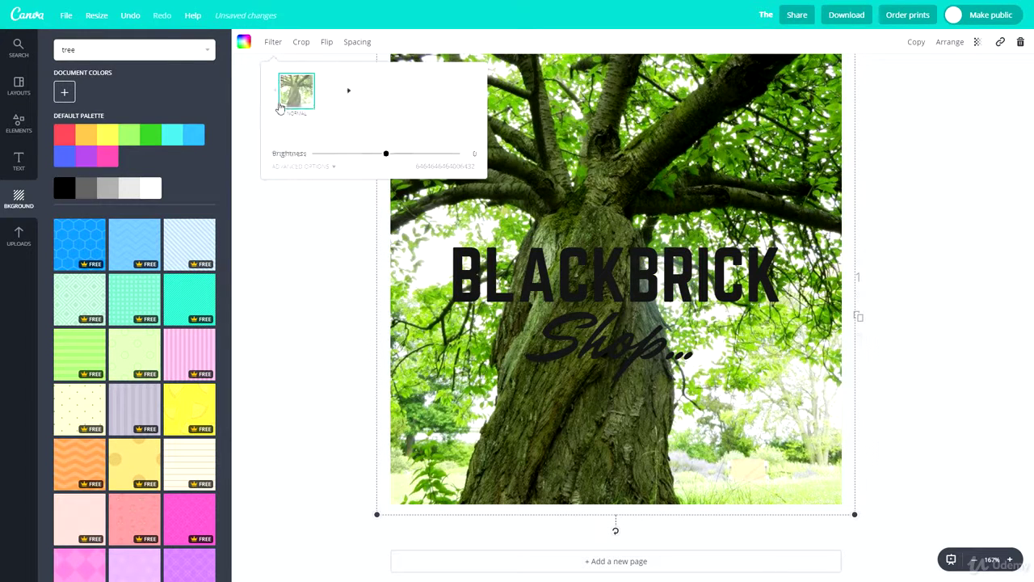
click(259, 147)
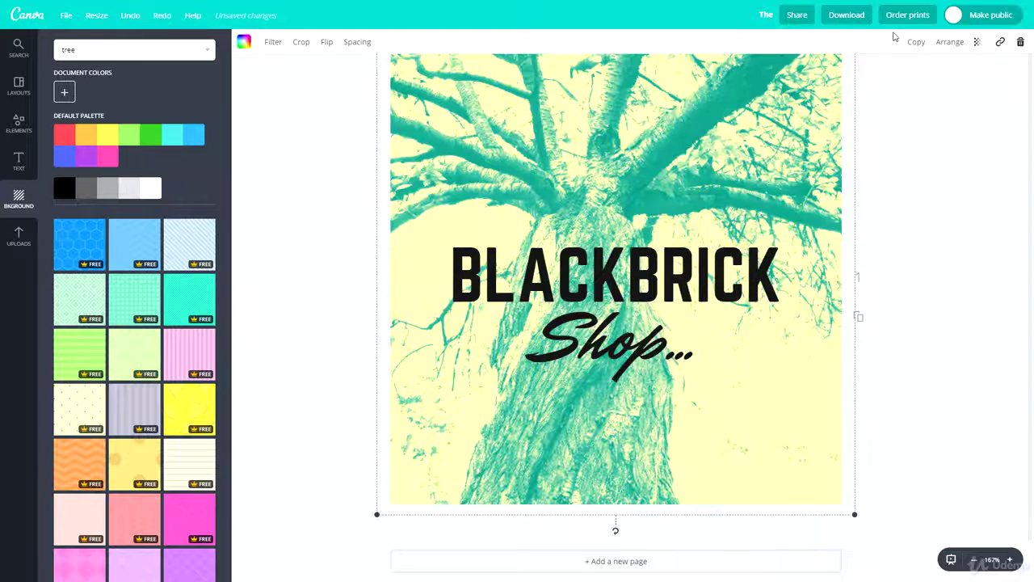
Make the tree photo mostly see-through again, and try yellow, orange and red background colours behind it
click(977, 41)
drag(960, 78, 906, 84)
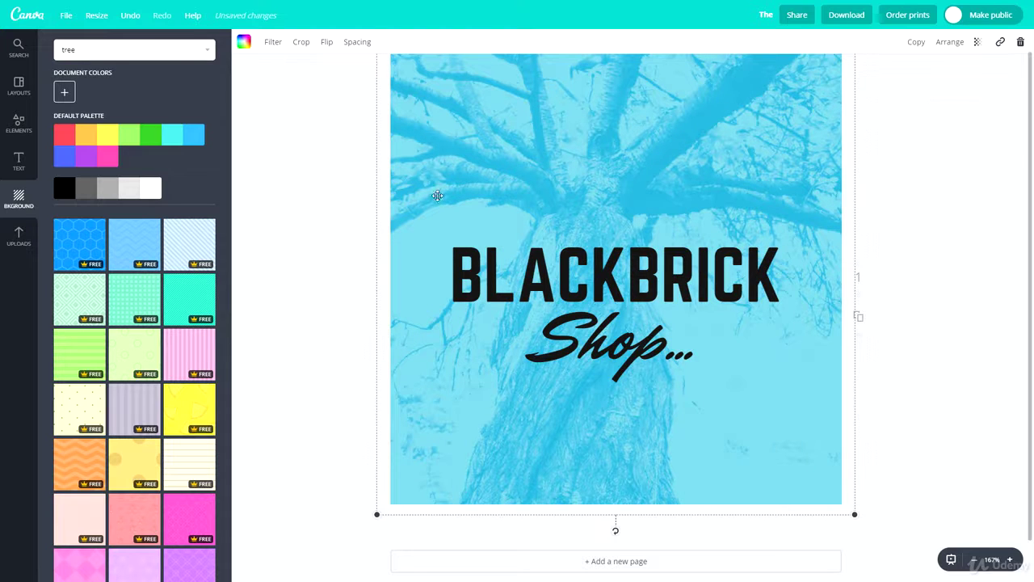
click(107, 134)
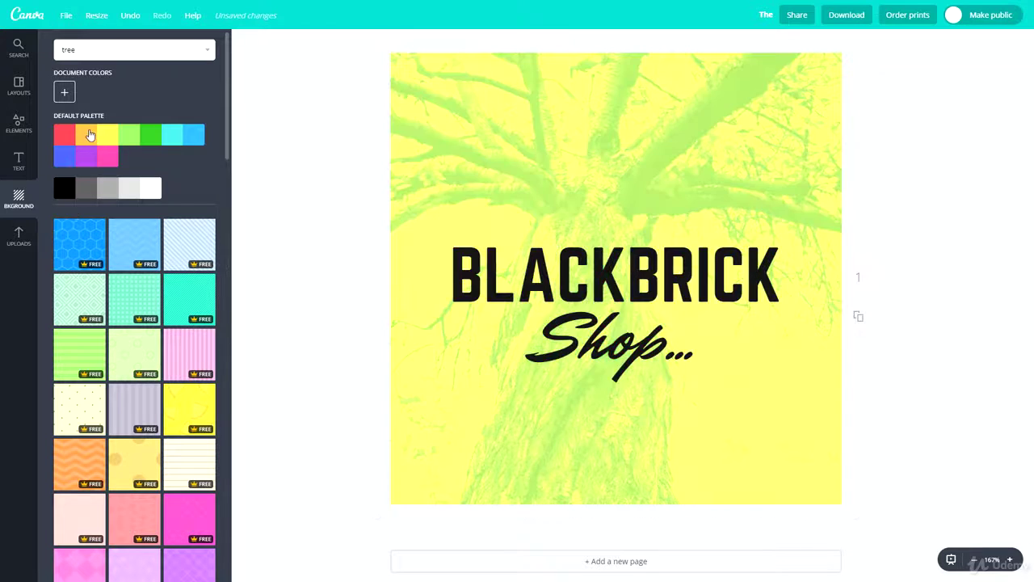
click(86, 133)
click(64, 134)
drag(718, 428, 575, 243)
drag(583, 280, 585, 258)
click(261, 334)
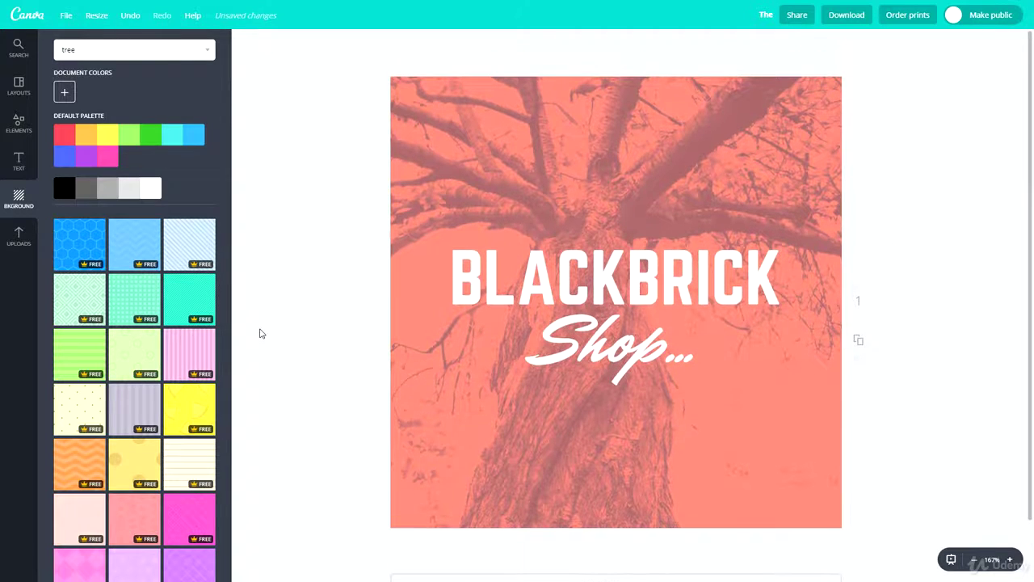
Delete the tree photo and the pink landscape graphic behind it, and set the icon's plain background to light blue
click(563, 192)
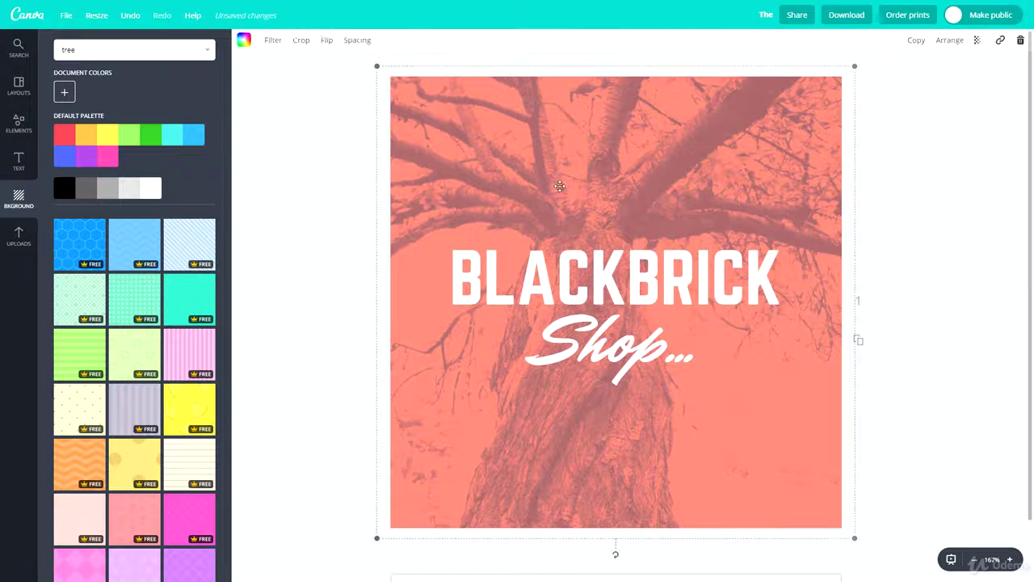
key(ctrl+z)
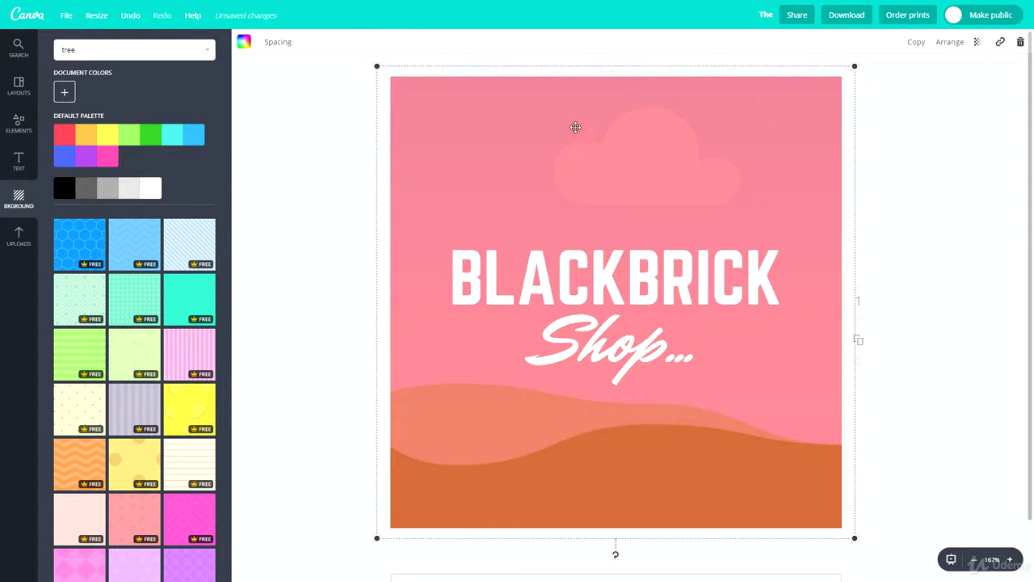
key(ctrl+z)
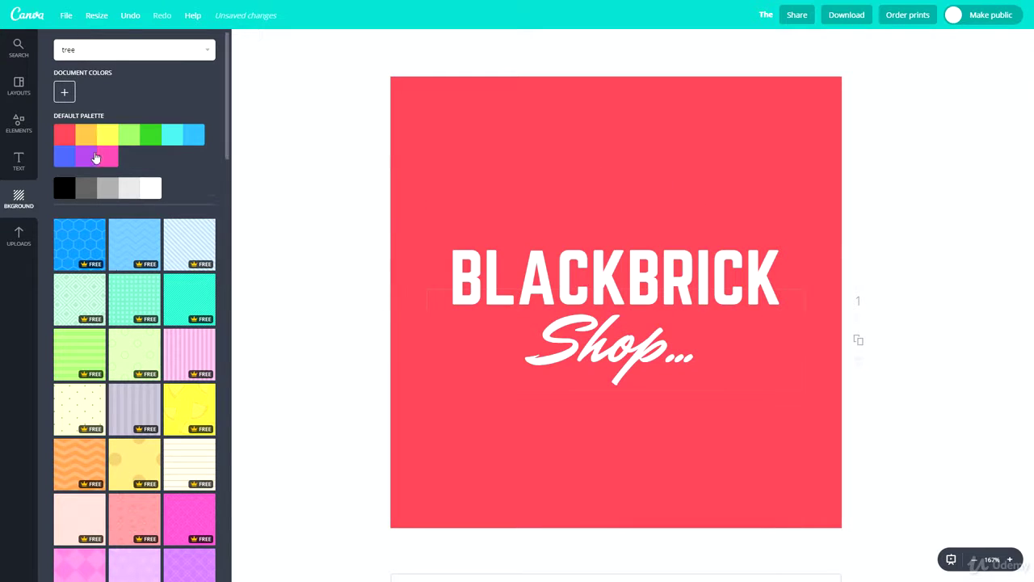
click(186, 144)
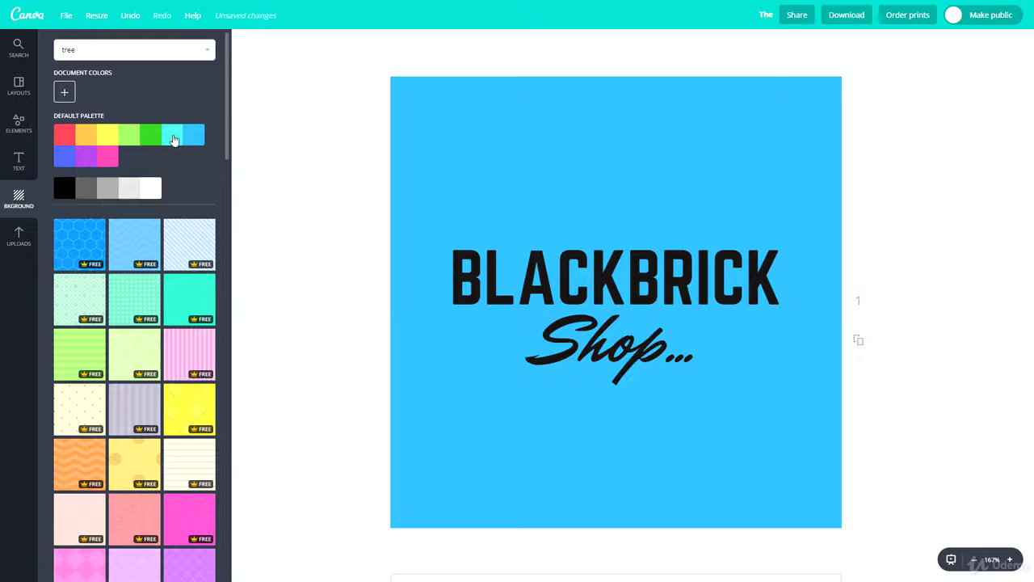
Change the font of the "BLACKBRICK" heading to a heavier, wider display font
click(614, 278)
click(263, 42)
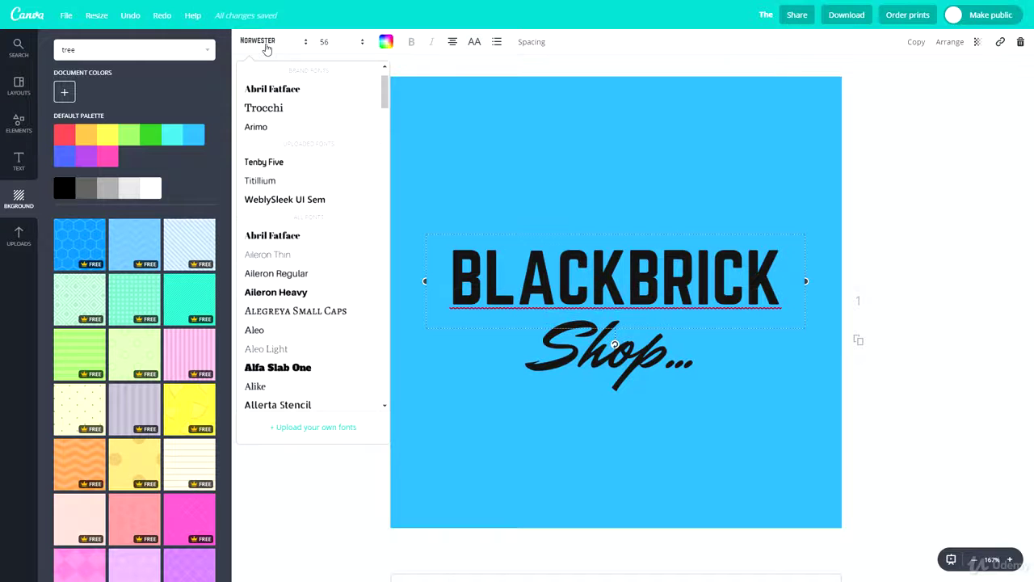
click(259, 42)
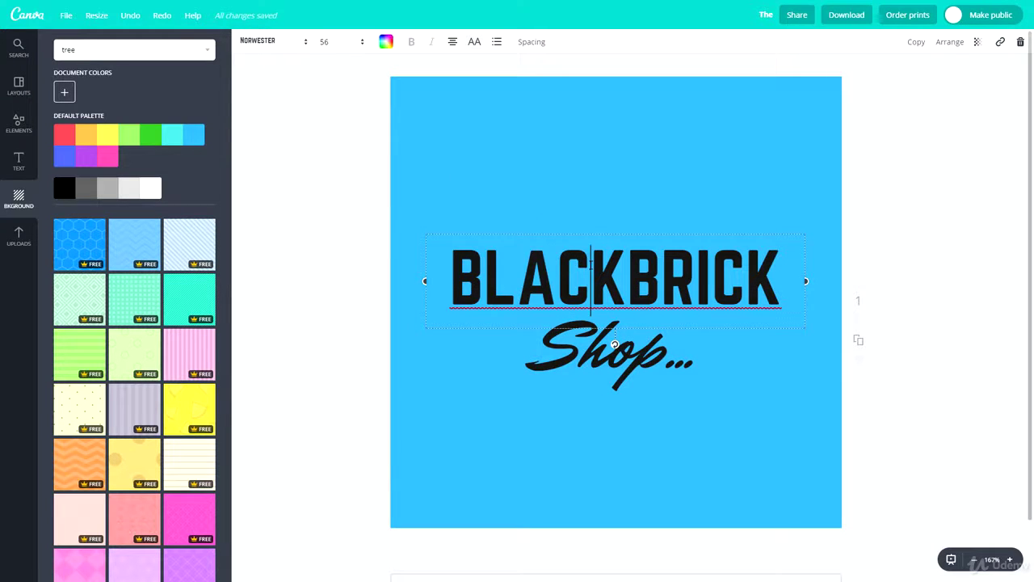
click(291, 40)
scroll(323, 335, down, 5)
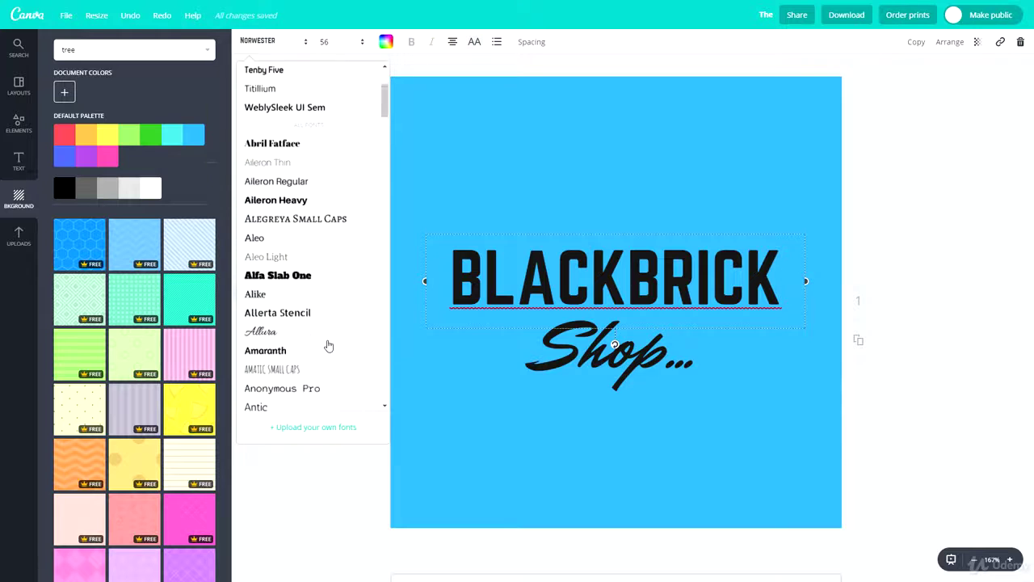
scroll(305, 329, down, 3)
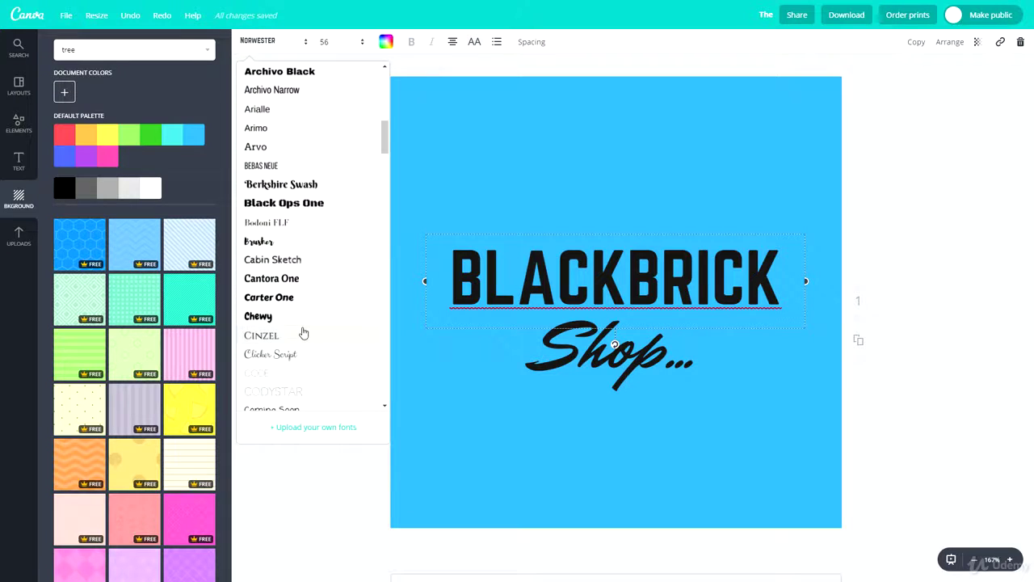
scroll(303, 332, down, 1)
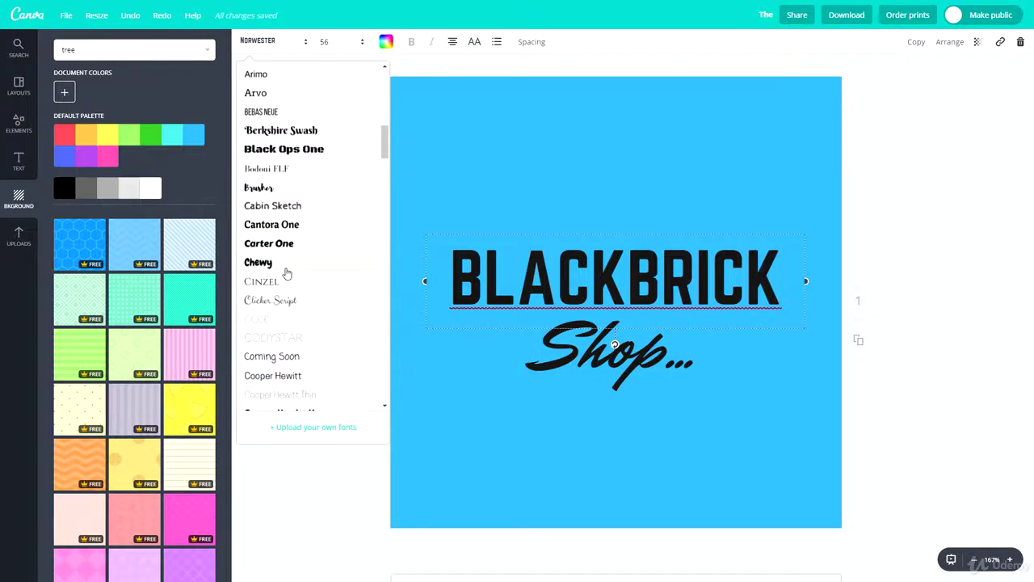
click(285, 273)
double_click(610, 356)
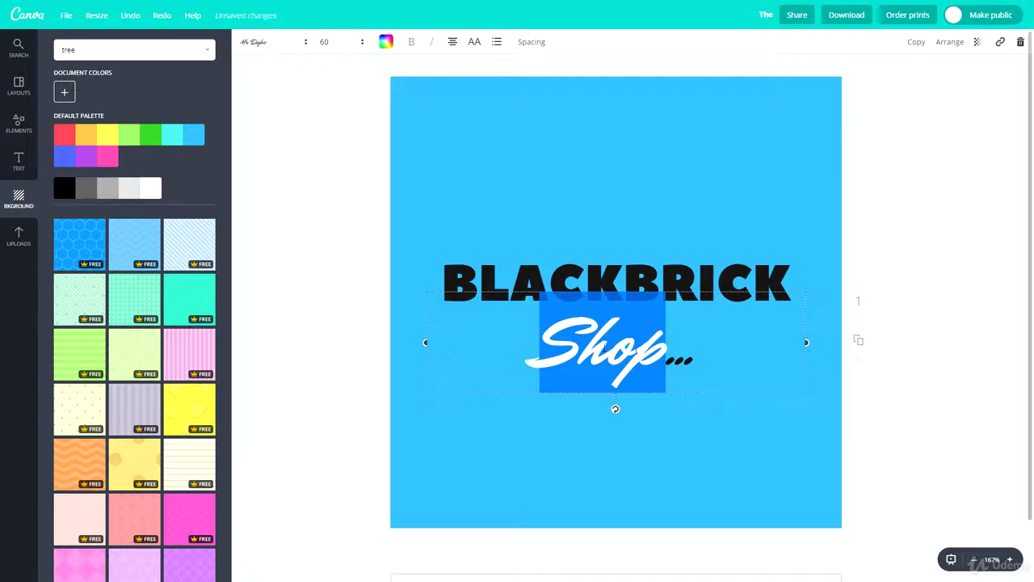
click(610, 344)
double_click(618, 360)
triple_click(652, 365)
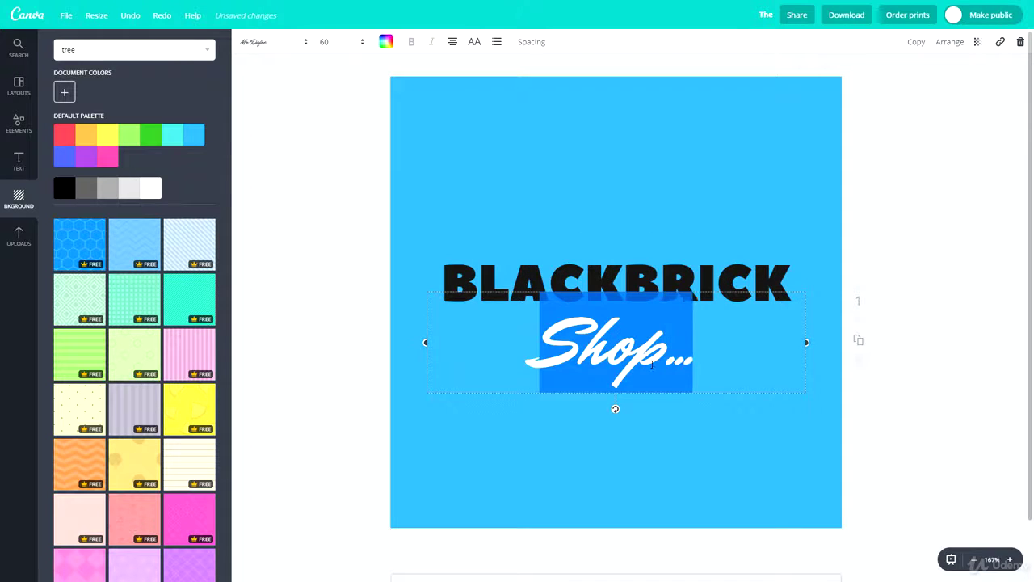
click(942, 456)
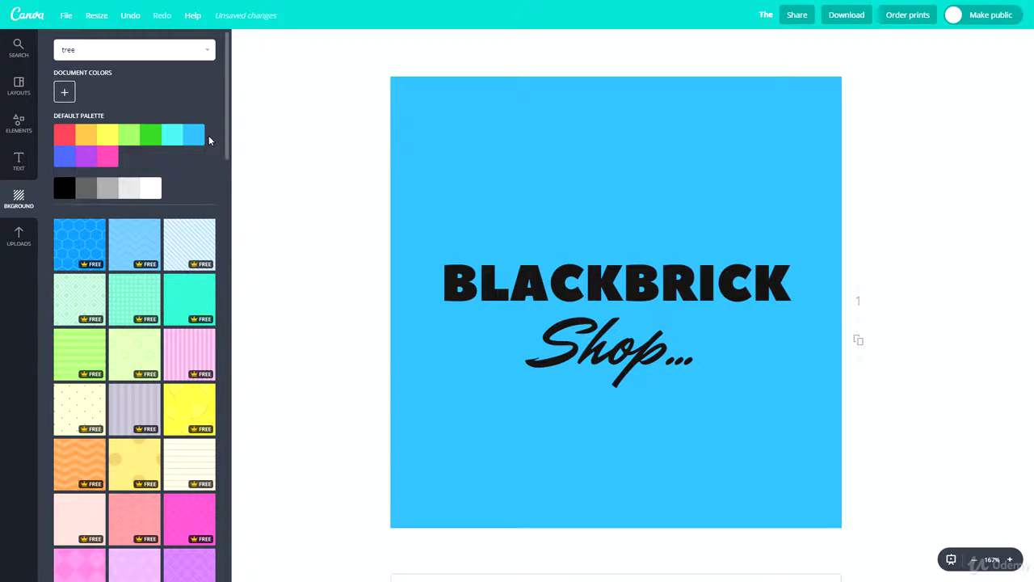
Try bright green, light green, indigo blue and light blue from the default palette as the icon's background
click(147, 135)
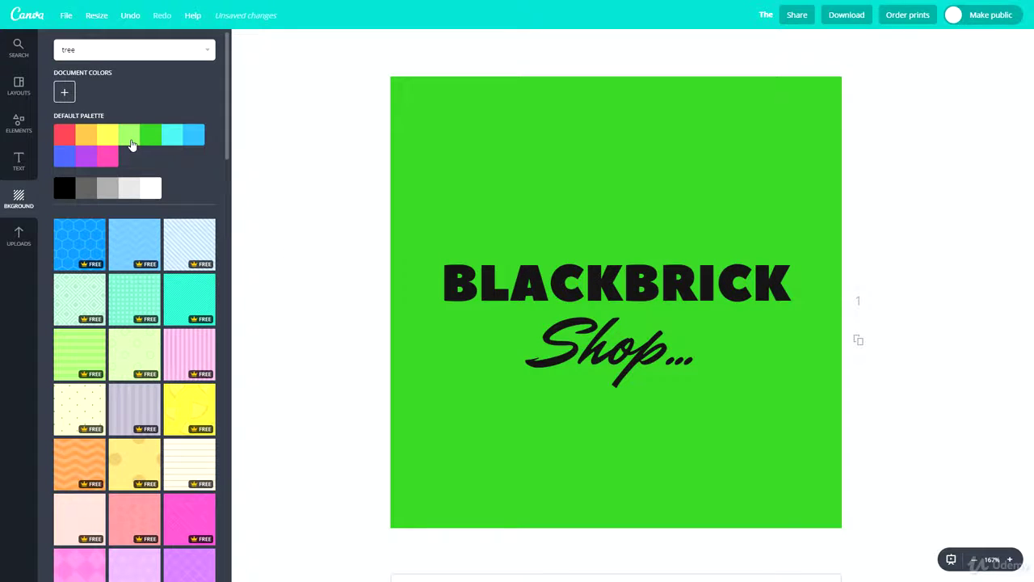
click(131, 141)
click(73, 157)
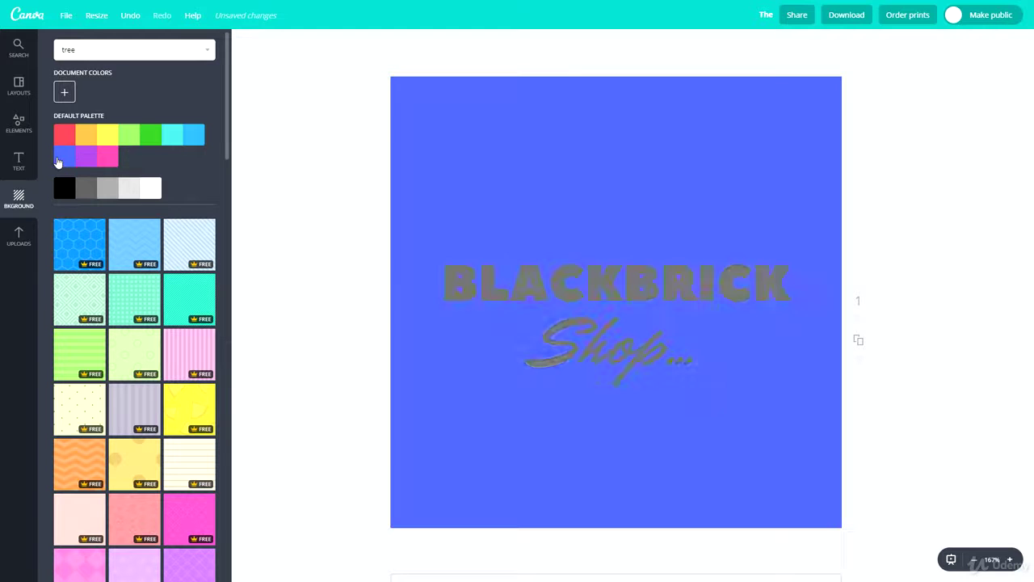
click(194, 135)
Try the dark charcoal texture, the stacked-logs photo and a tan paper texture as the icon's background
scroll(189, 358, down, 10)
click(178, 263)
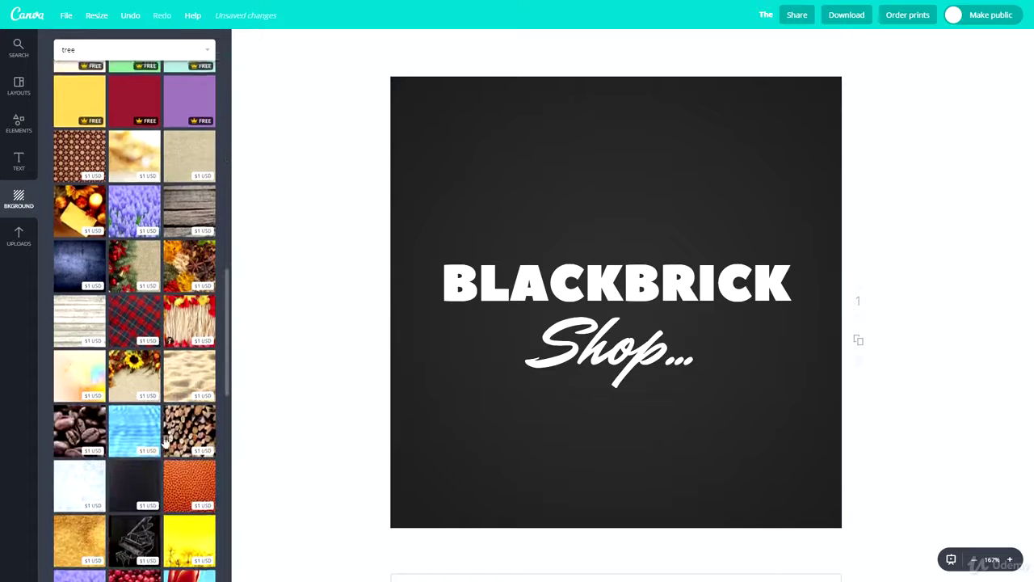
click(194, 199)
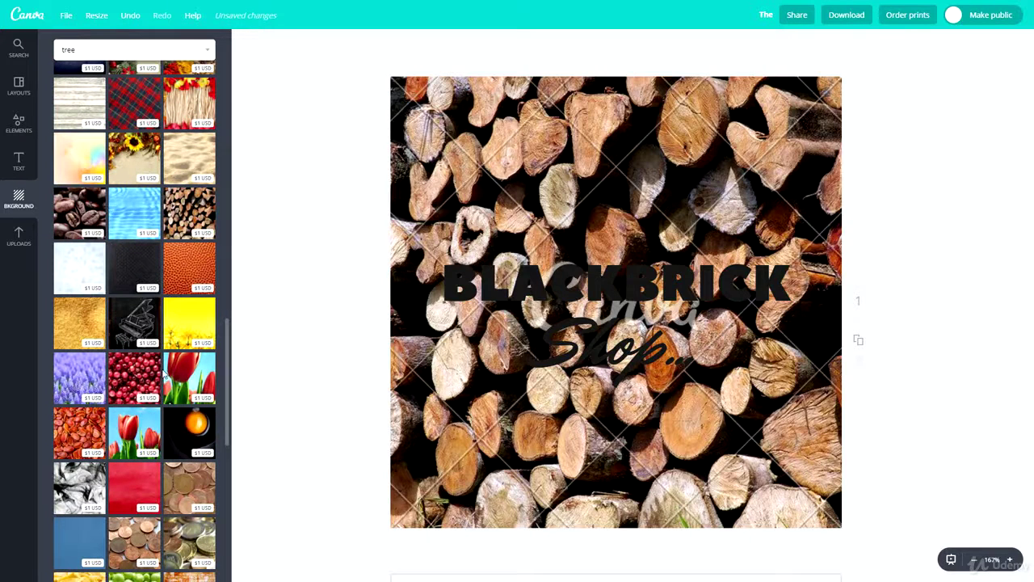
scroll(141, 483, down, 10)
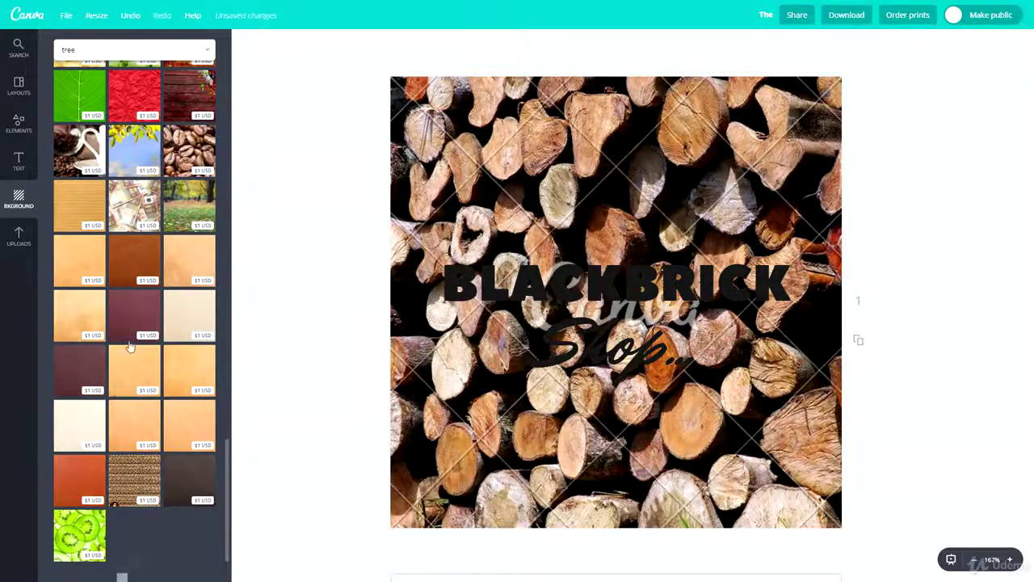
click(134, 368)
scroll(134, 388, up, 5)
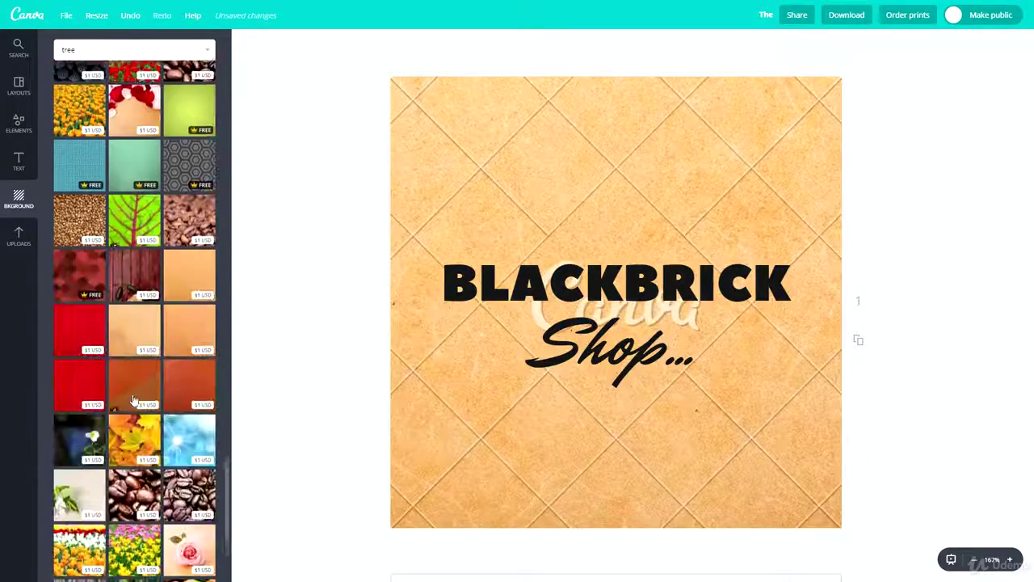
scroll(134, 400, down, 3)
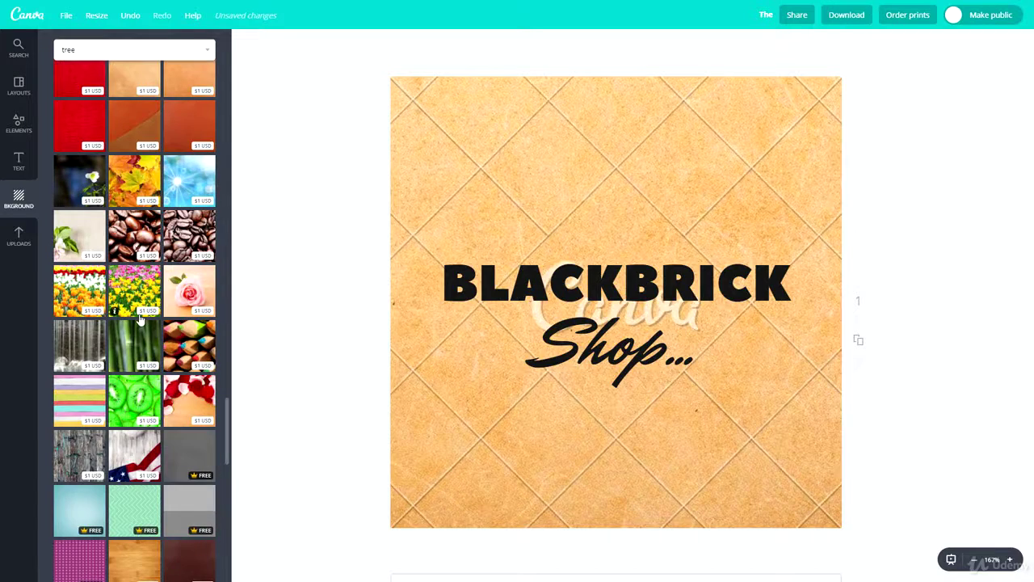
click(139, 320)
scroll(121, 331, up, 10)
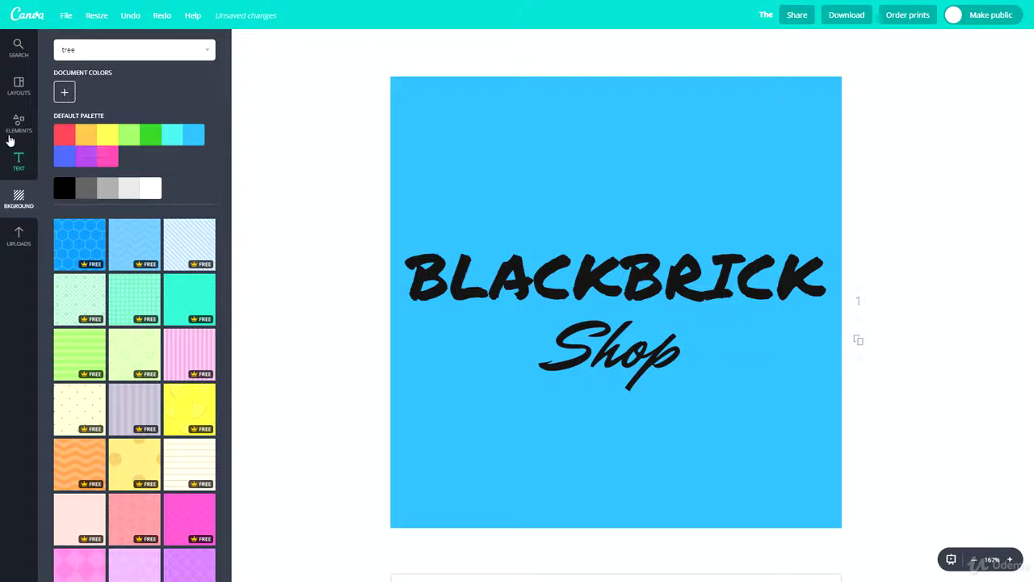
Add the single-cell landscape grid from the grid elements to the icon
click(15, 132)
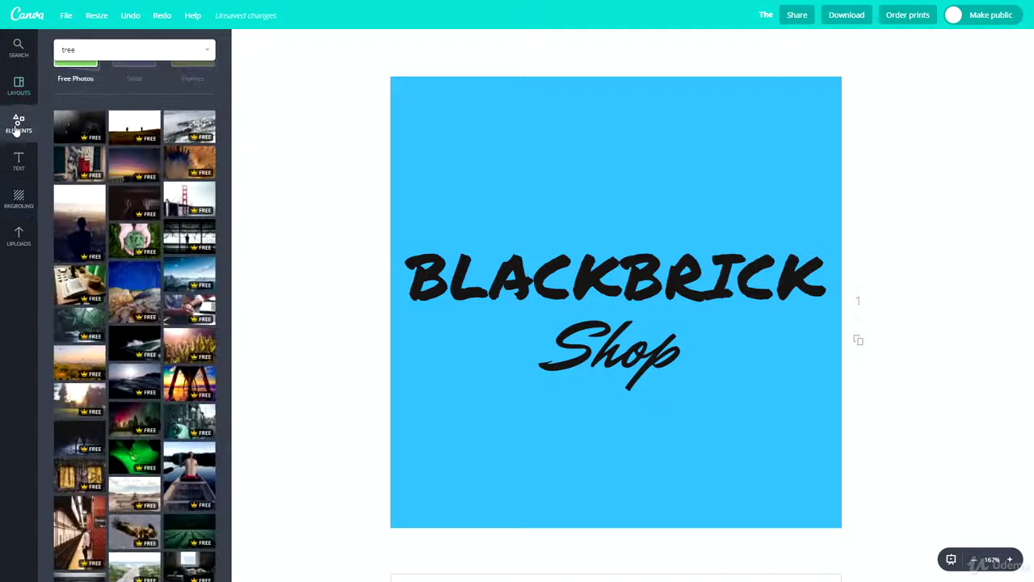
scroll(135, 130, up, 1)
click(134, 107)
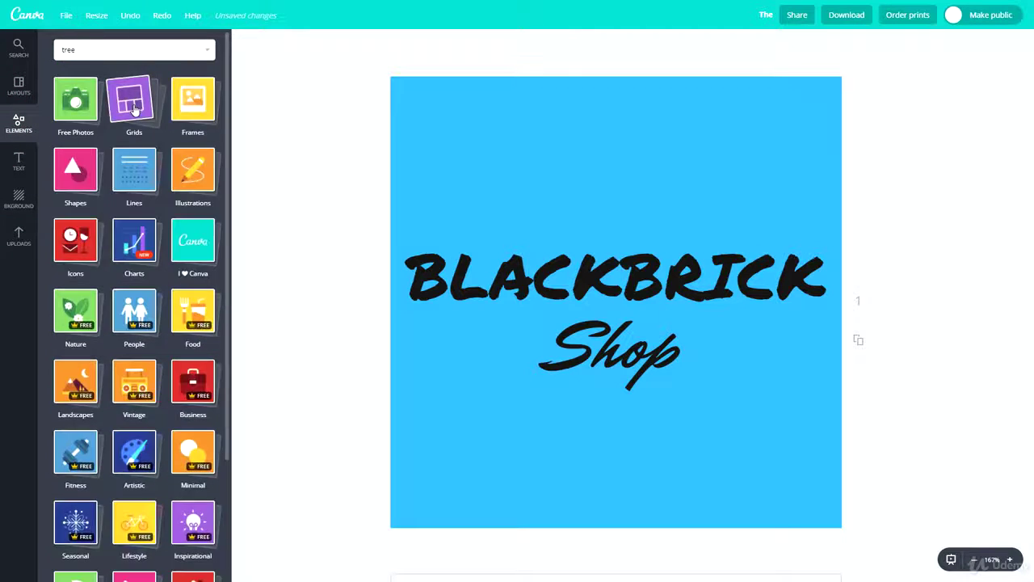
click(75, 177)
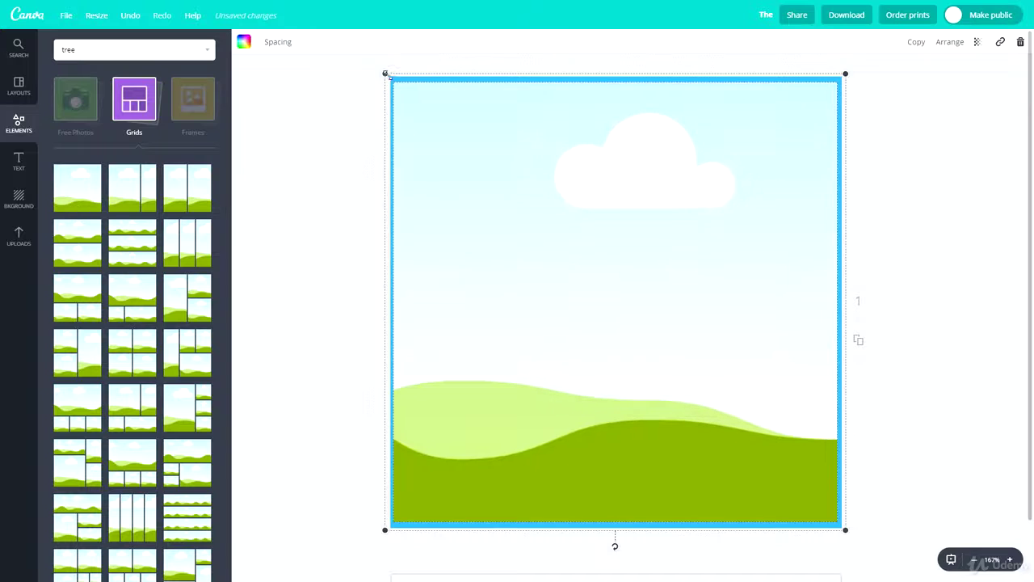
Enlarge the landscape grid slightly beyond the canvas edges at opposite corners so it covers the blue border
drag(383, 73, 377, 69)
drag(462, 169, 468, 168)
drag(853, 528, 859, 536)
drag(686, 427, 684, 429)
click(931, 418)
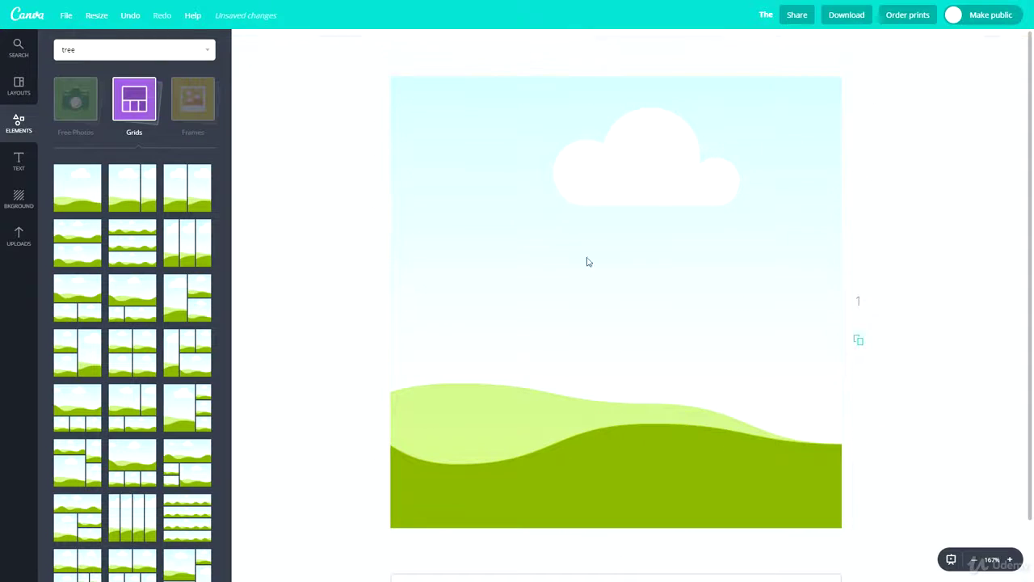
Fill the grid with the free green leaf and water-drop photo, and send it behind the text
click(83, 114)
click(82, 114)
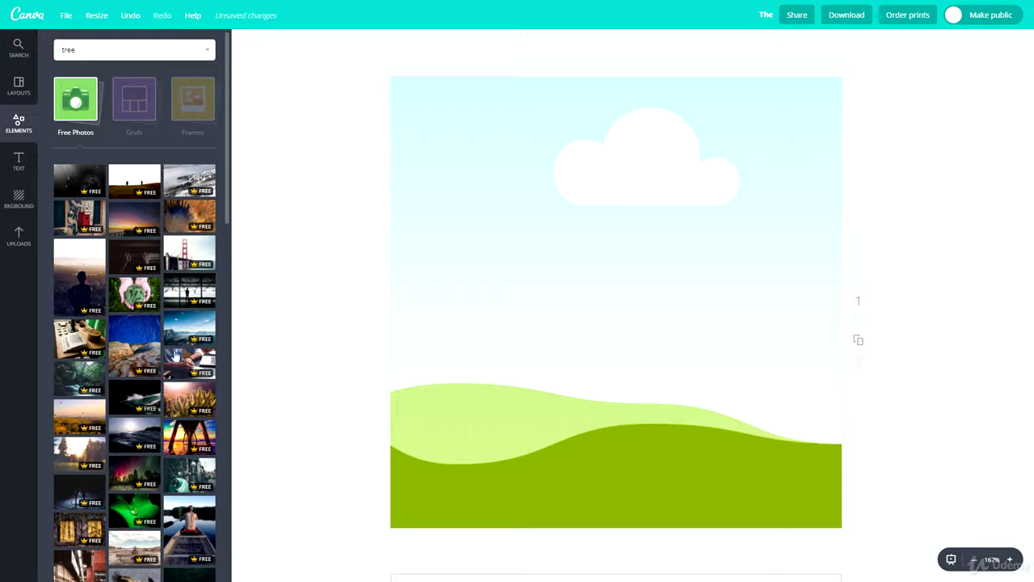
scroll(175, 355, down, 1)
drag(134, 463, 525, 332)
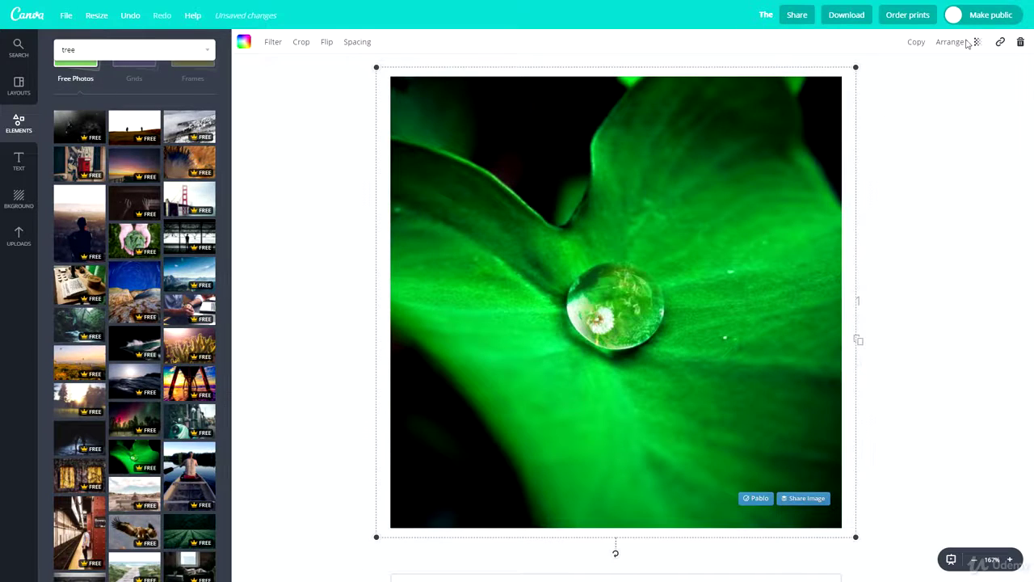
click(945, 90)
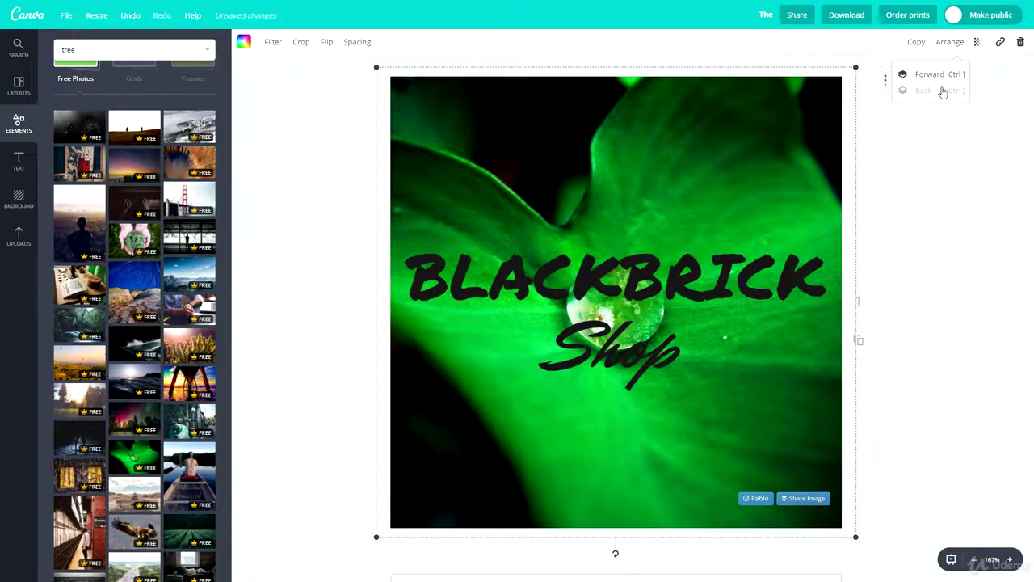
Set the leaf photo's transparency to about 35 and try orange and bright green as the background colour behind it
click(980, 43)
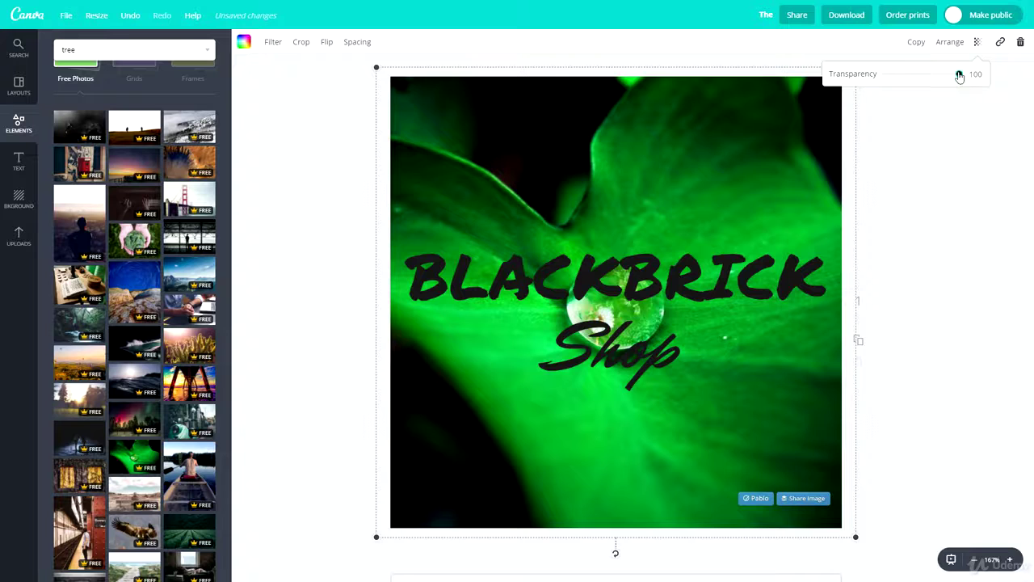
drag(958, 78, 913, 72)
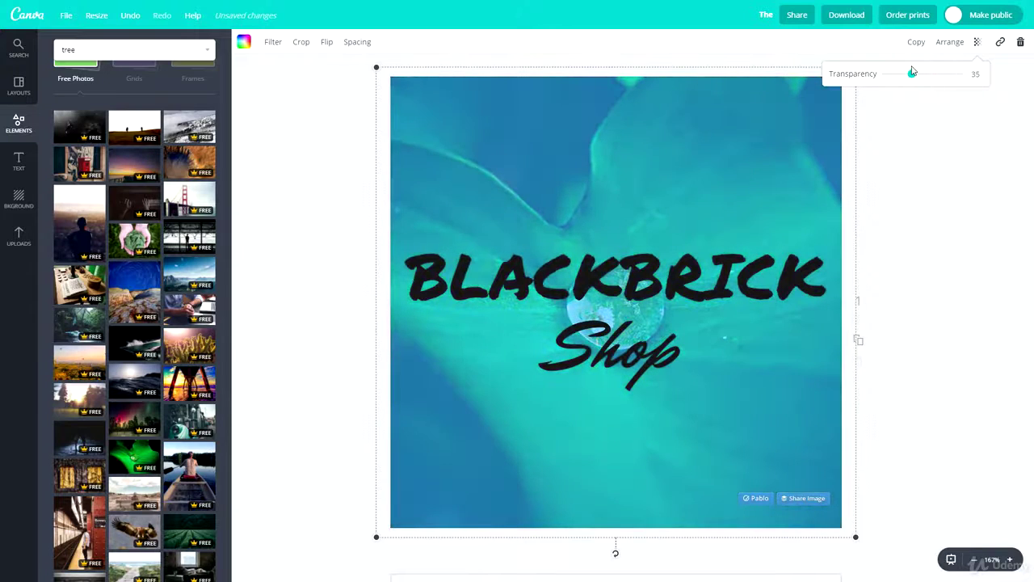
click(19, 202)
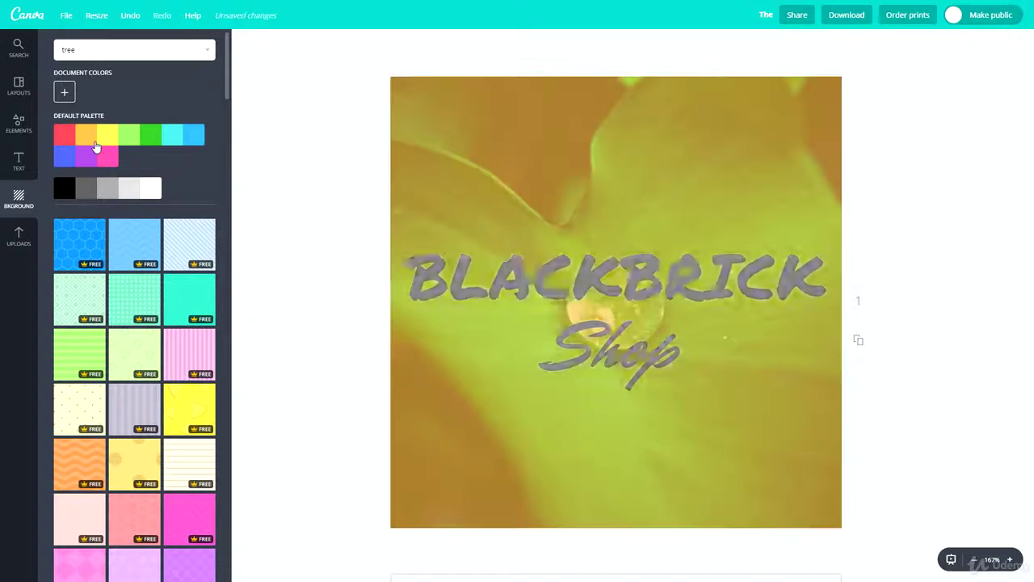
click(151, 139)
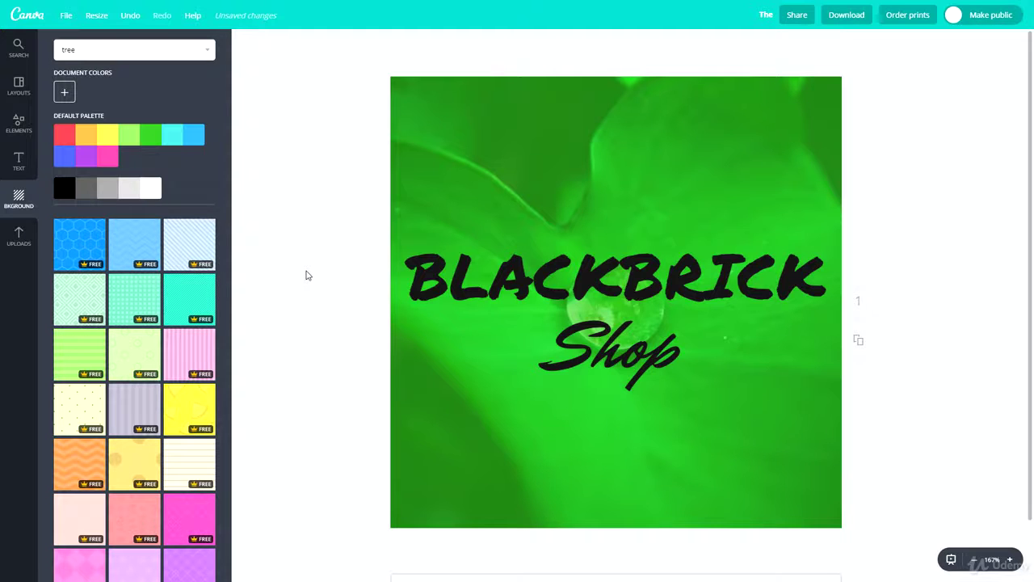
Replace the leaf photo with the free photo looking up at skyscrapers, and set the background colour to light blue
click(19, 123)
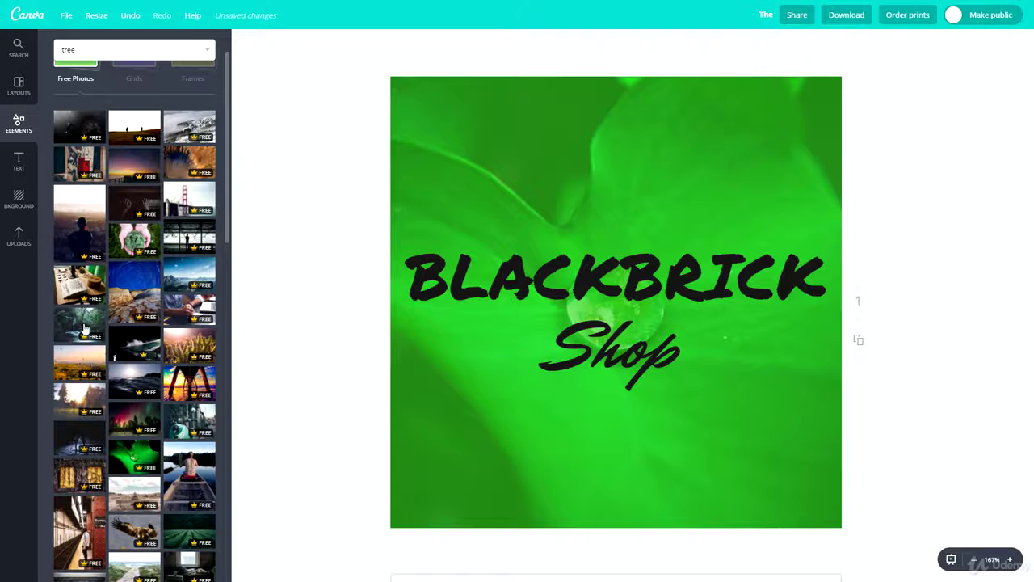
scroll(84, 328, down, 5)
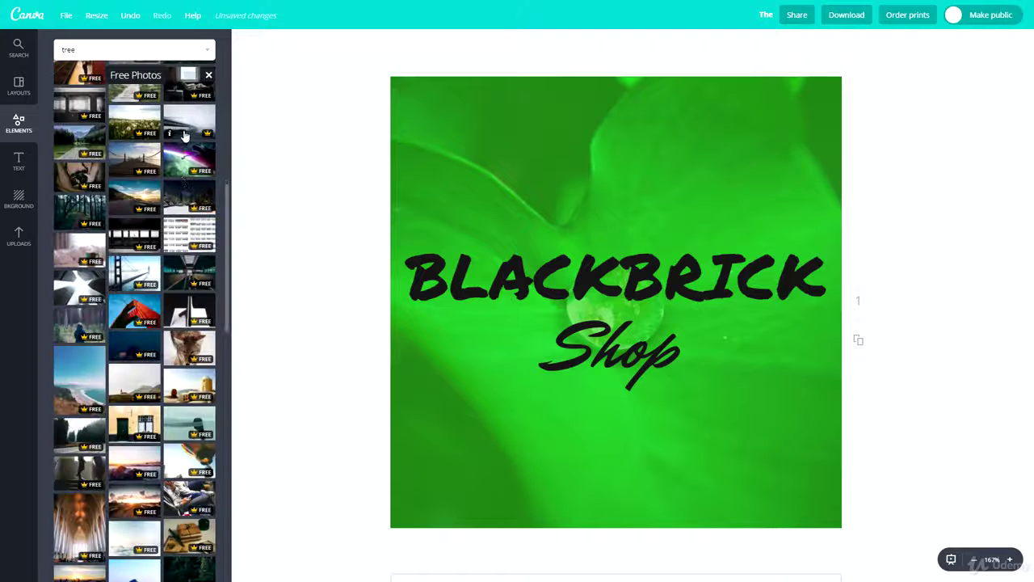
click(73, 298)
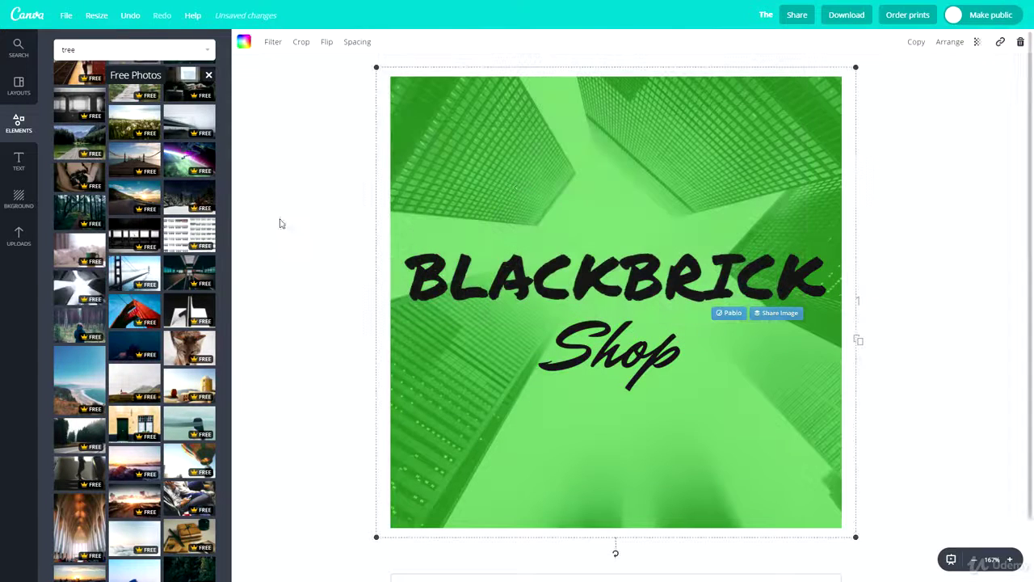
click(19, 200)
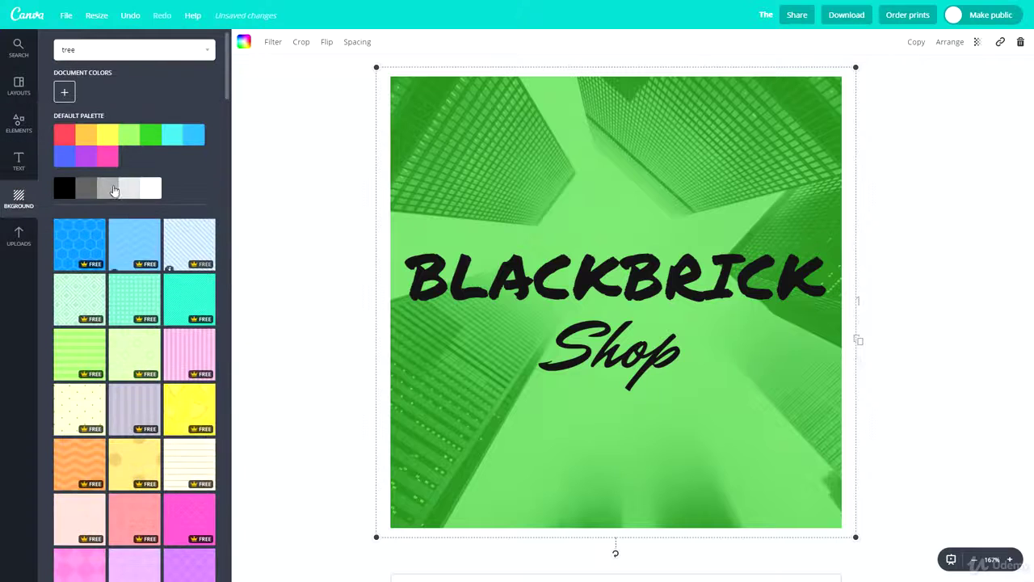
click(196, 135)
click(346, 212)
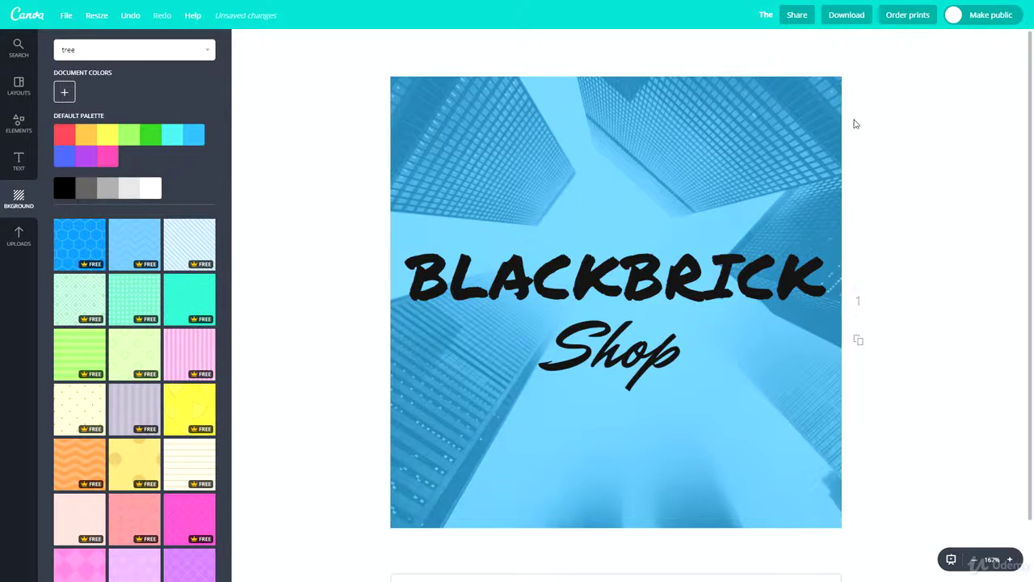
Set the skyscraper photo's transparency to about 13
click(761, 141)
click(975, 44)
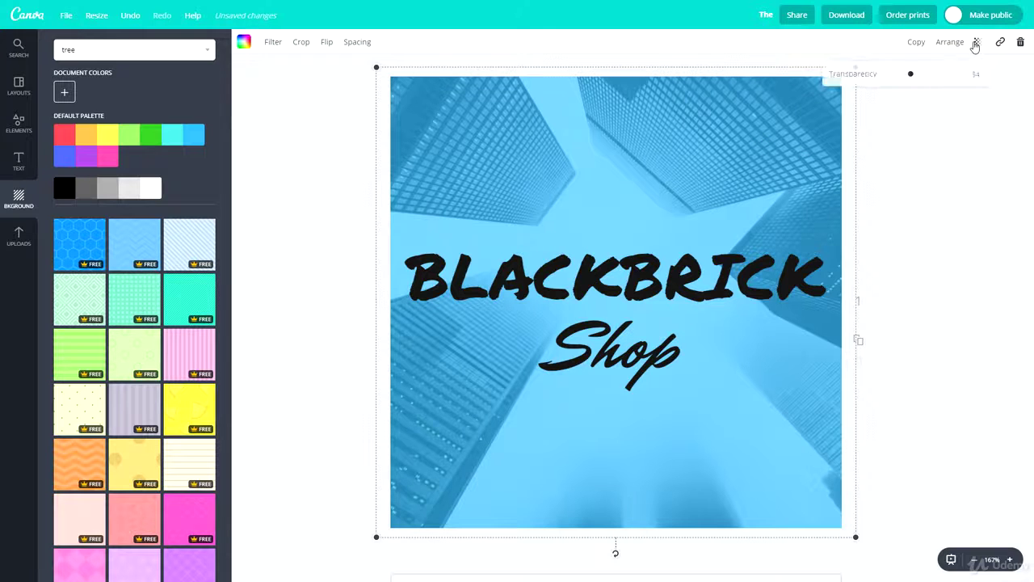
mouse_move(912, 76)
mouse_down()
mouse_move(892, 75)
mouse_move(917, 76)
mouse_move(885, 83)
mouse_move(895, 86)
mouse_up()
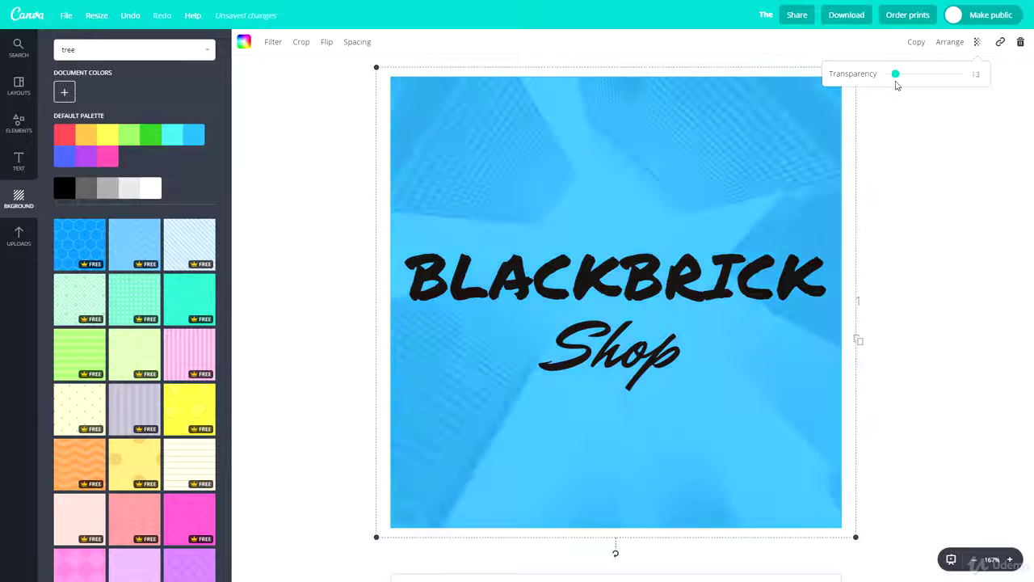